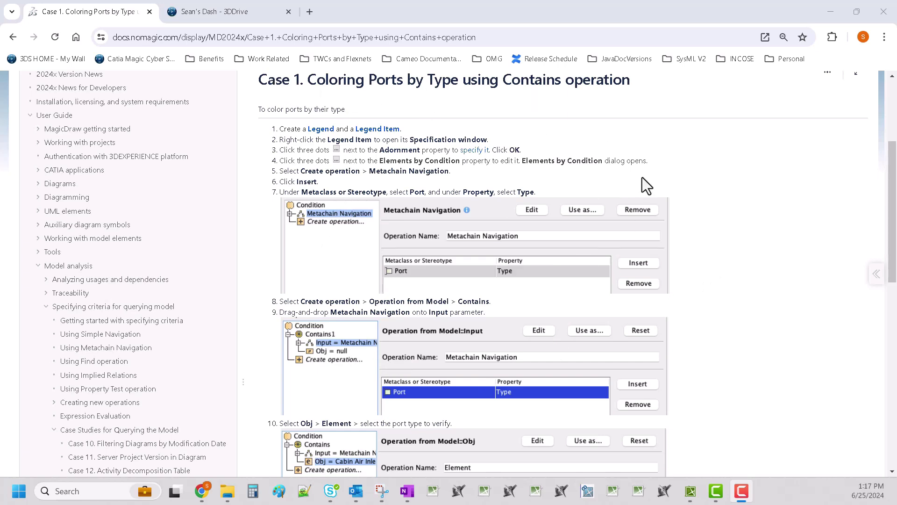
Switch from the Case 1 docs to the Vehicle Climate Control System model in CATIA Magic
left_click(690, 490)
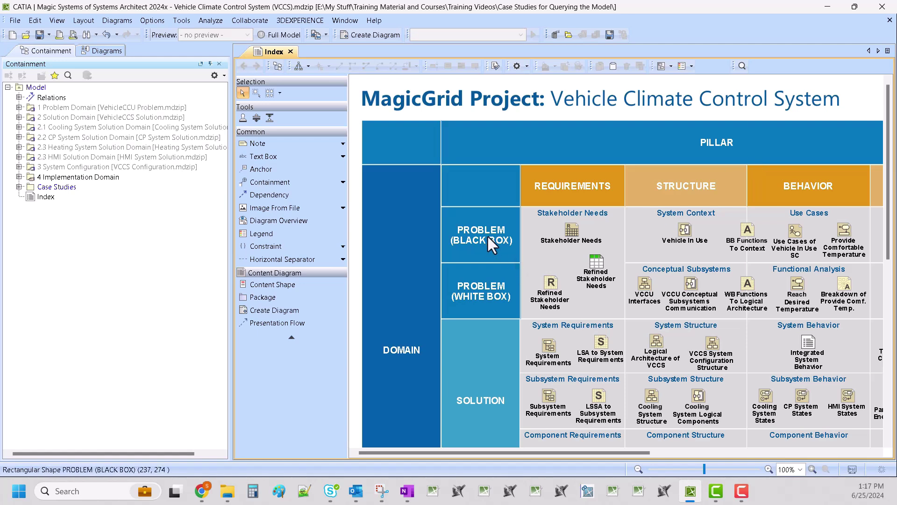
Expand Case Studies in the Containment tree and select its Case 1 folder
scroll(496, 310, "down", 1)
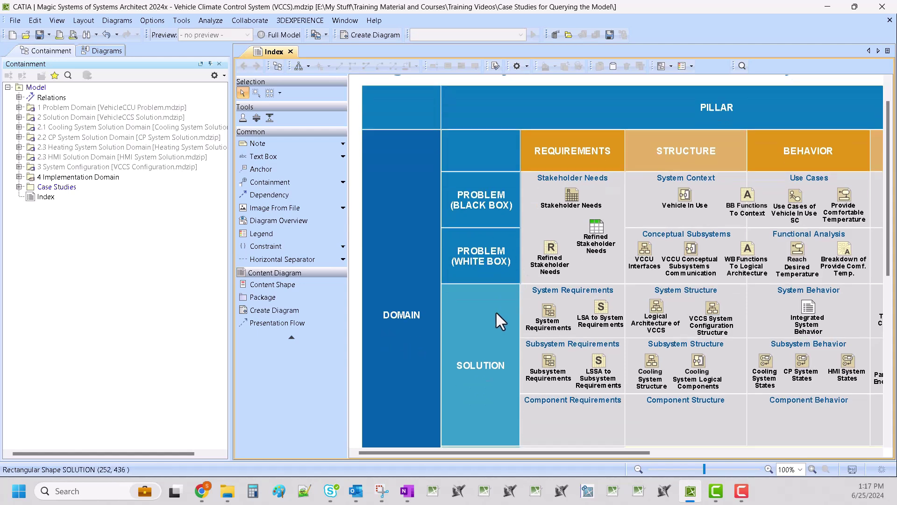
scroll(495, 310, "down", 4)
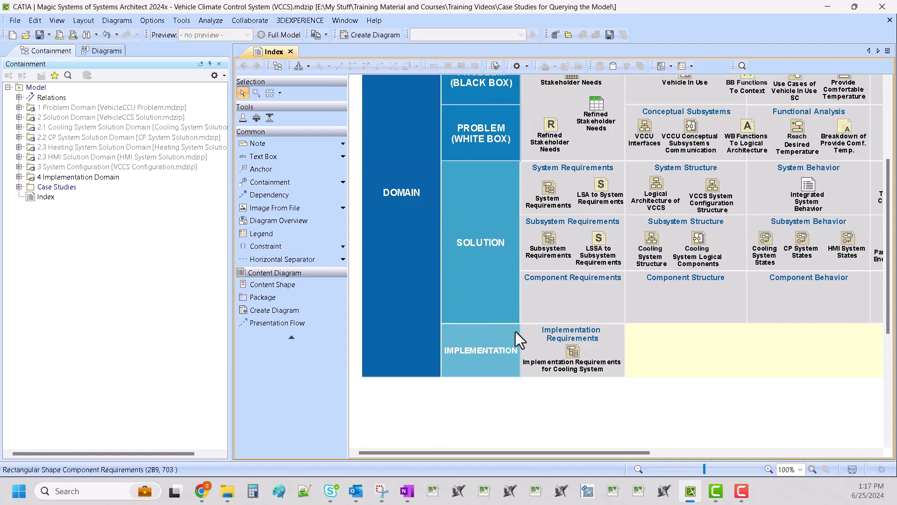
scroll(659, 347, "up", 5)
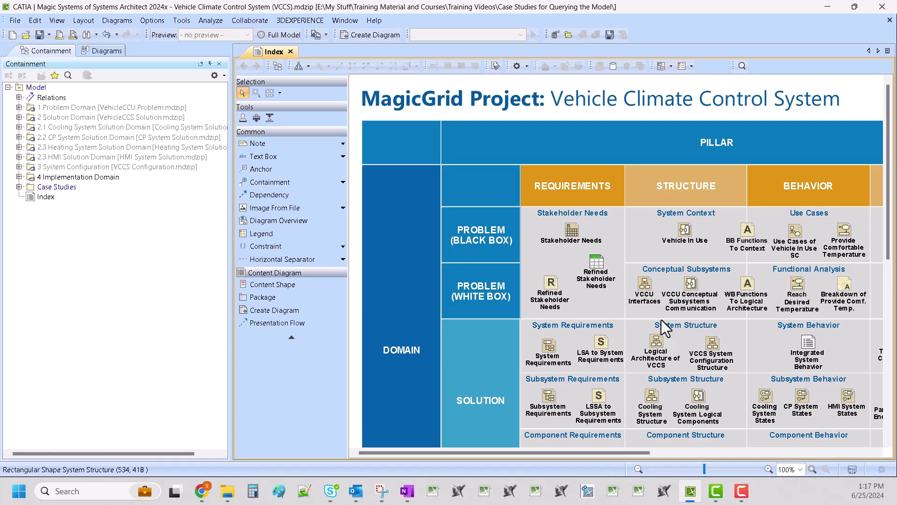
double_click(56, 187)
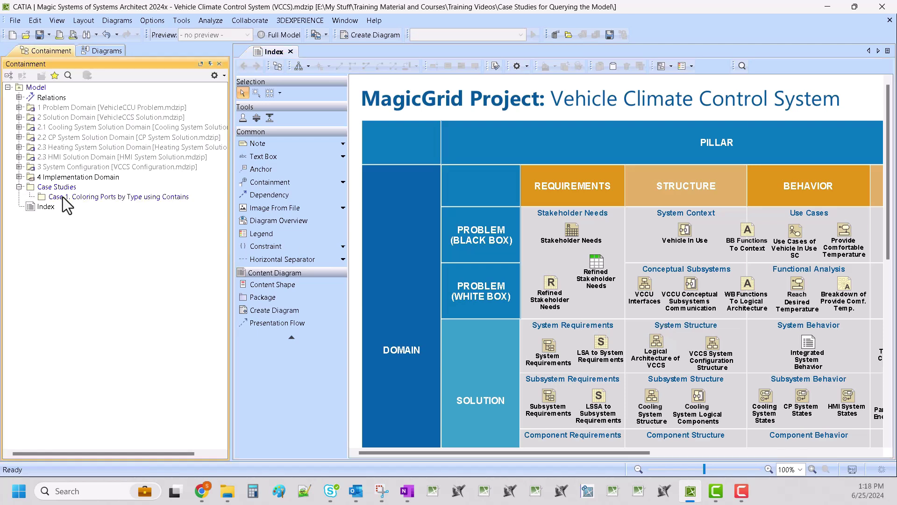
left_click(63, 196)
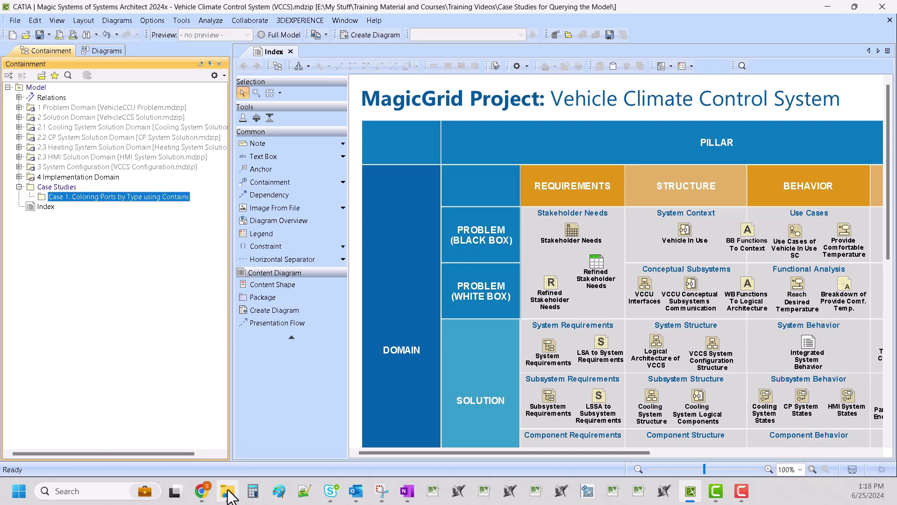
Glance at the Chrome documentation, then return to the modeller
mouse_move(226, 490)
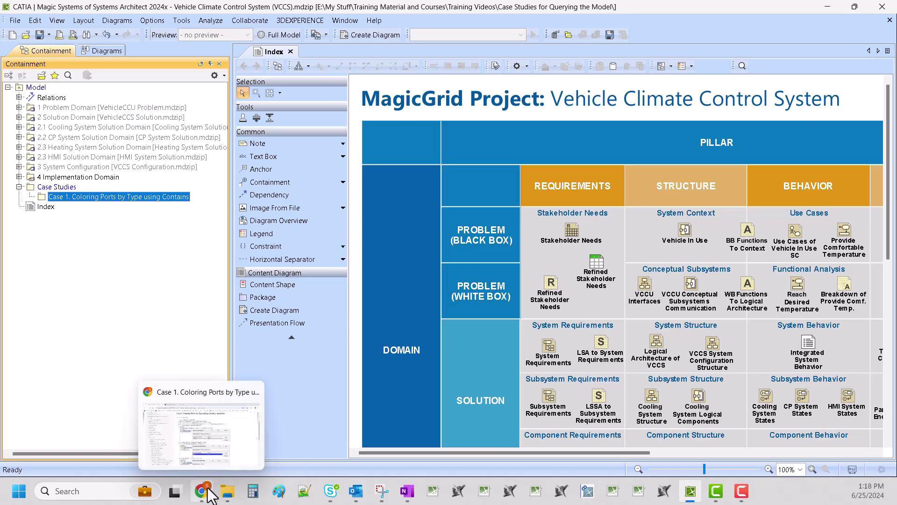
left_click(202, 490)
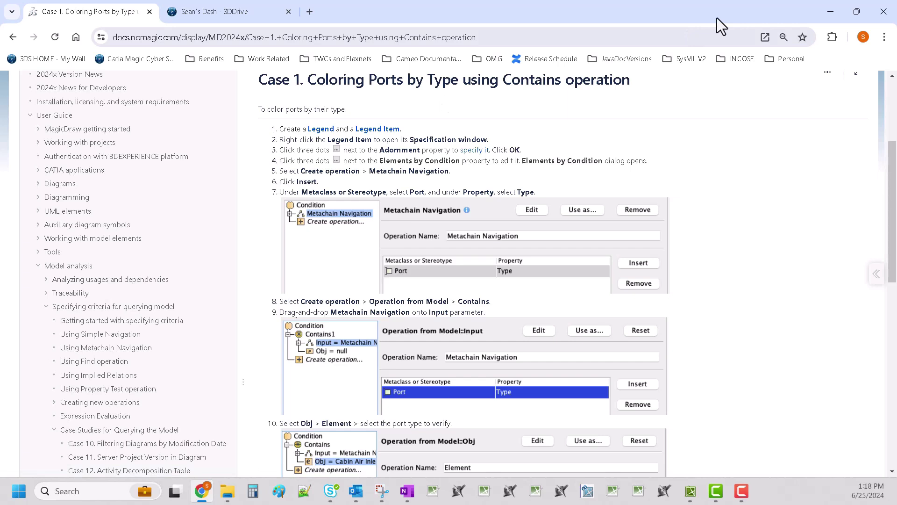
left_click(832, 9)
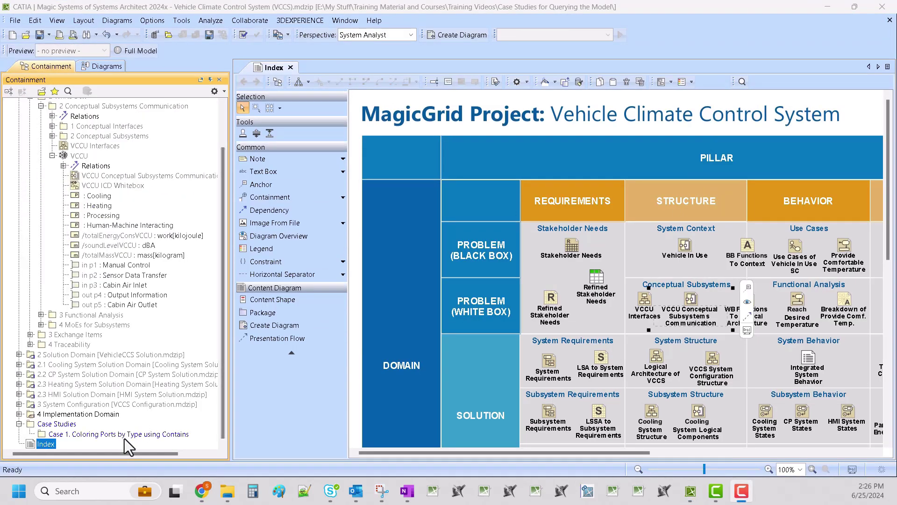
Open the read-only VCCU Conceptual Subsystems Communication diagram from the Index
left_click(637, 269)
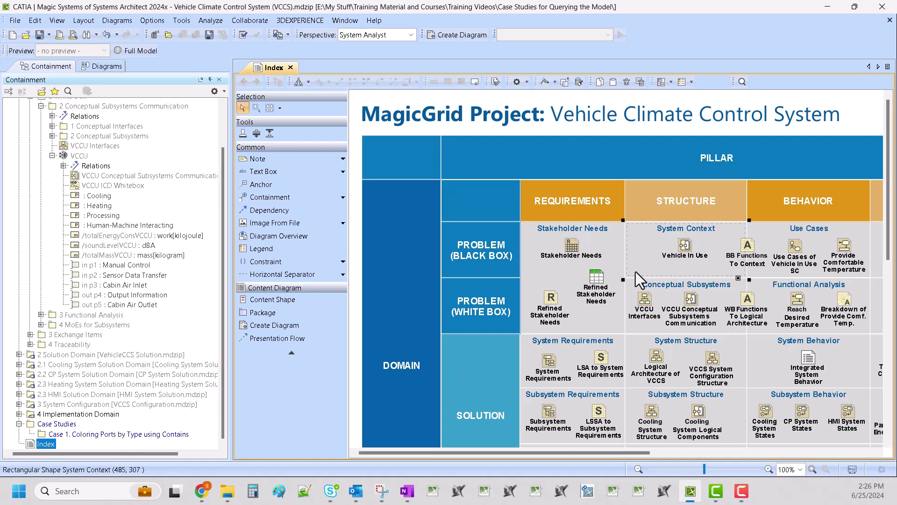
left_click(694, 303)
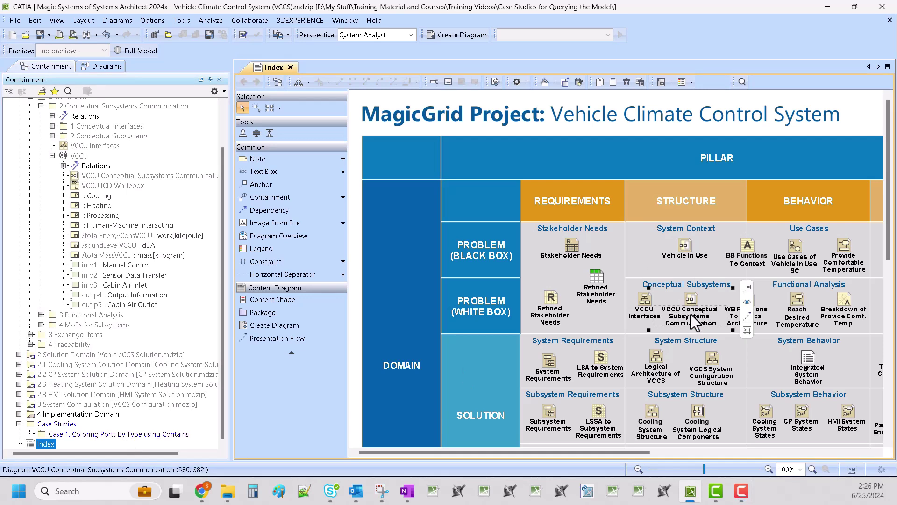
double_click(695, 301)
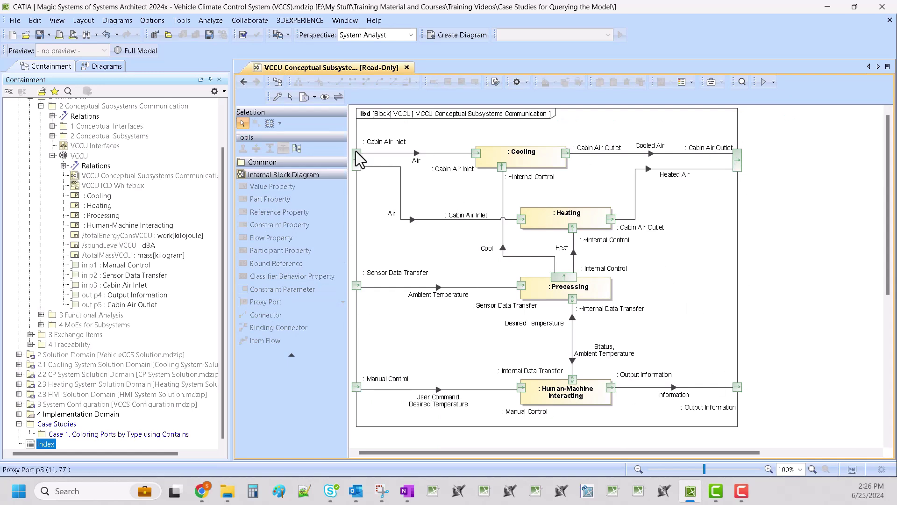
Locate the diagram in the Containment tree and open its editable copy in Case 1
right_click(527, 135)
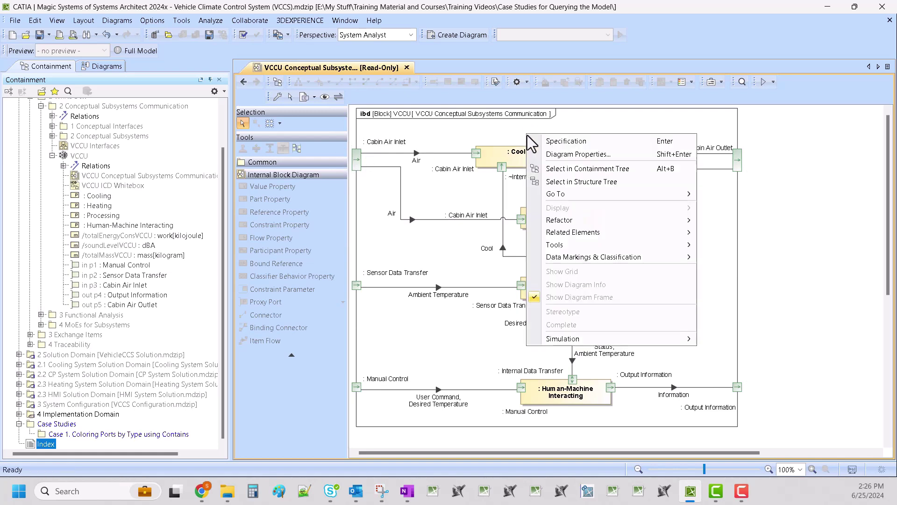
left_click(579, 169)
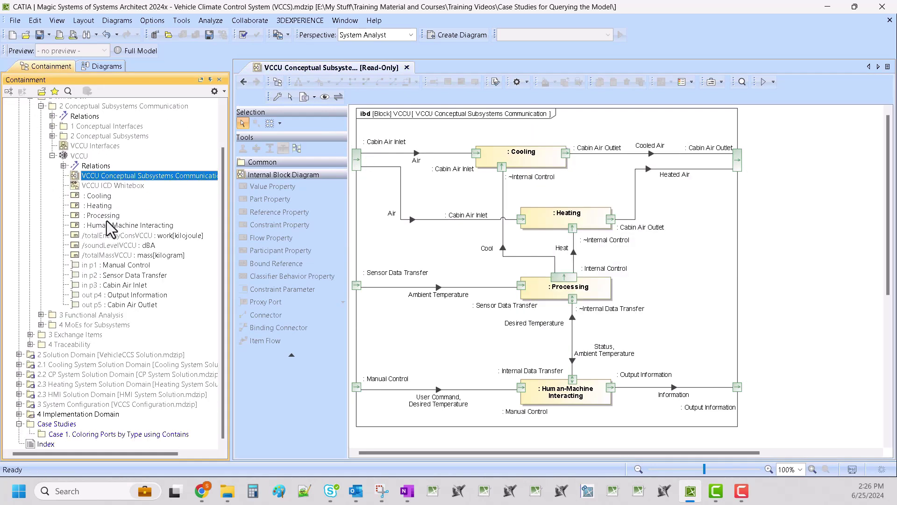
left_click(80, 435)
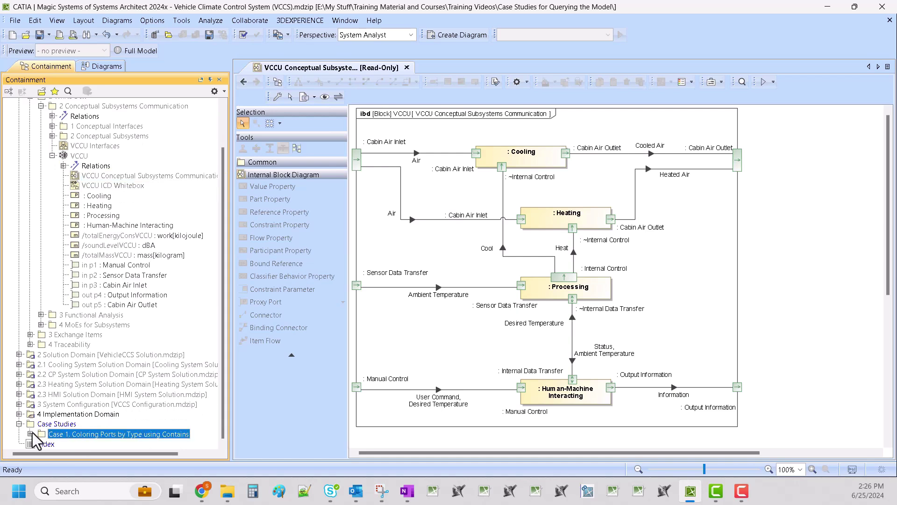
left_click(30, 433)
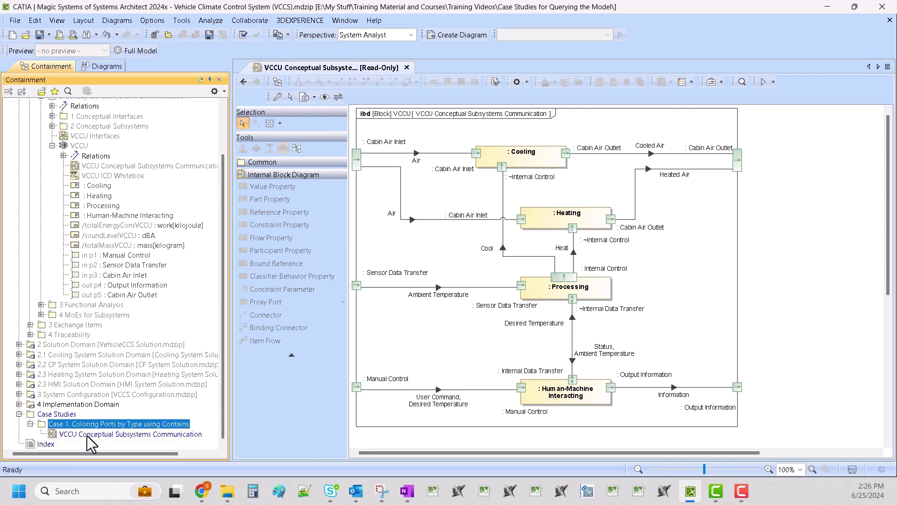
double_click(87, 435)
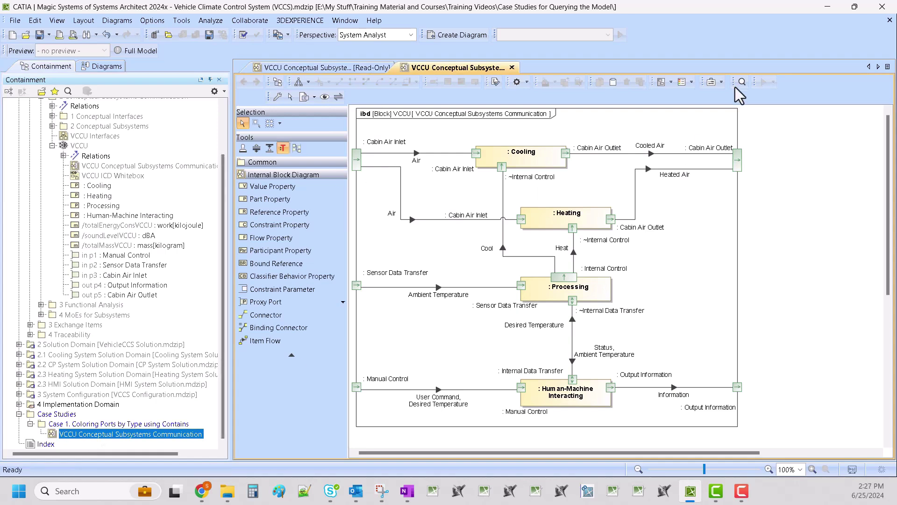
Create a new legend on the VCCU diagram from the Legends menu
left_click(671, 82)
left_click(691, 82)
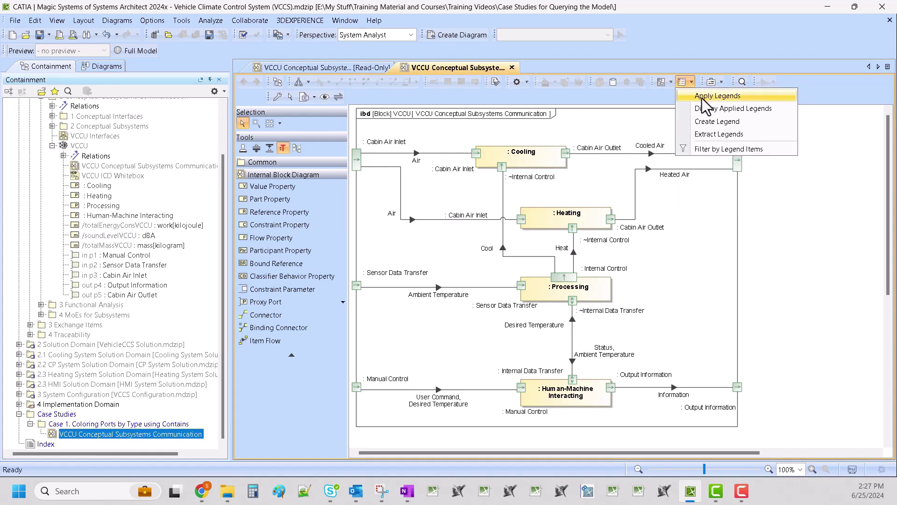
left_click(717, 123)
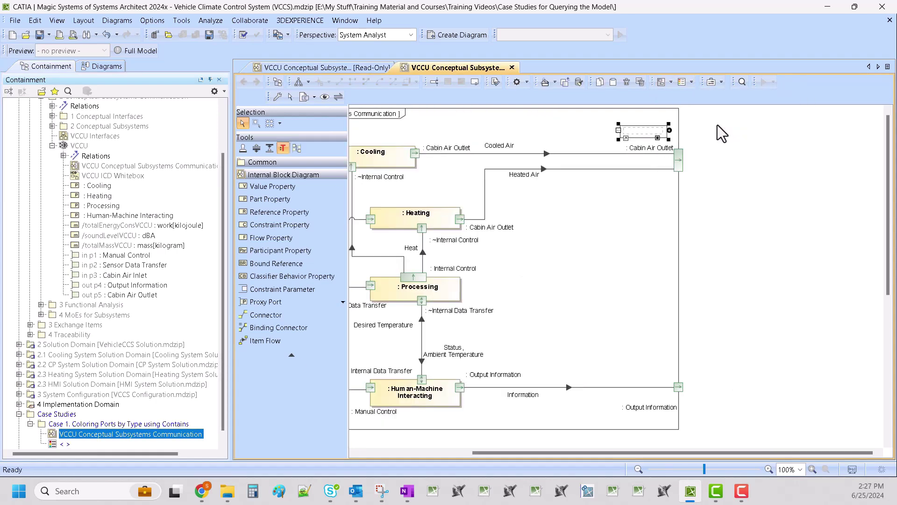
scroll(153, 382, "down", 1)
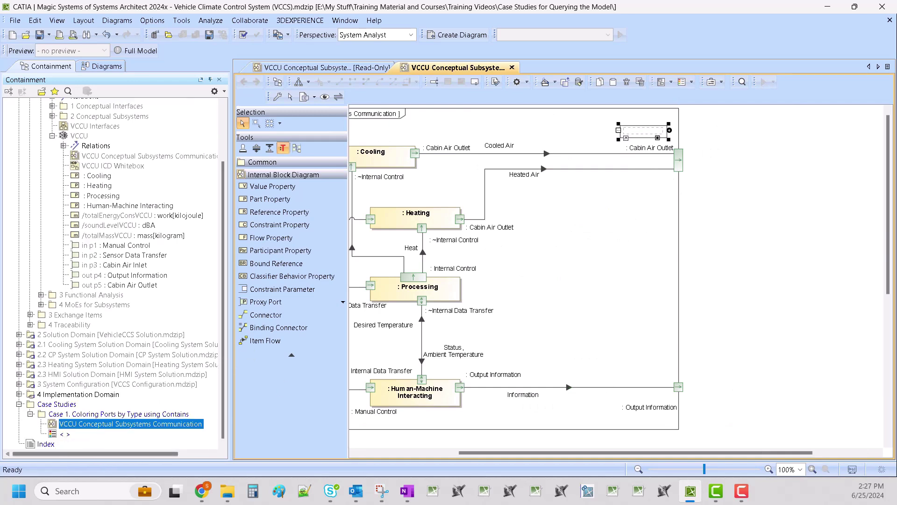
Rename the new legend to 'Port Types', then check the docs in Chrome
left_click(65, 434)
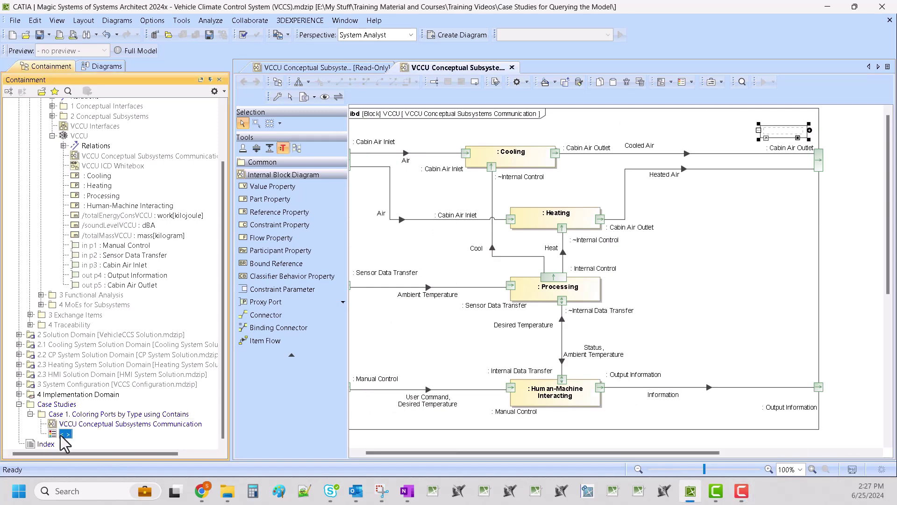
key("F2")
type("P")
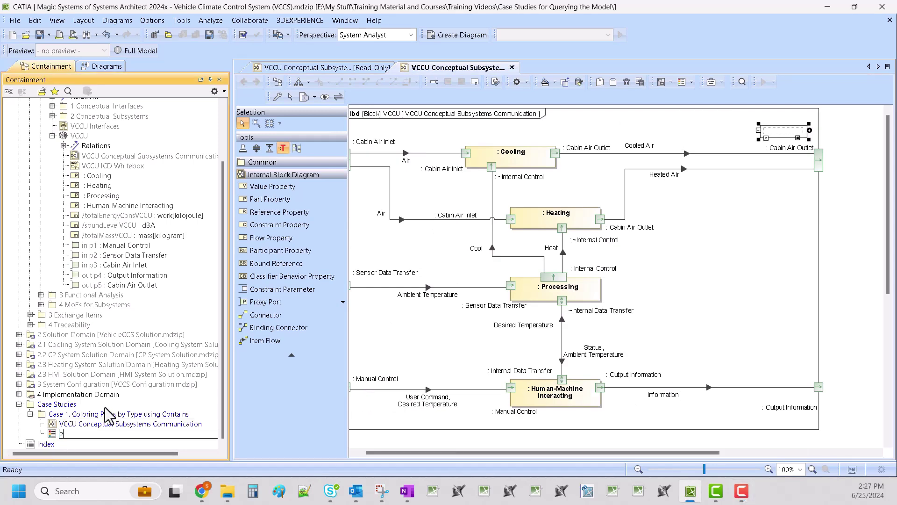
type("ort Types")
key("Return")
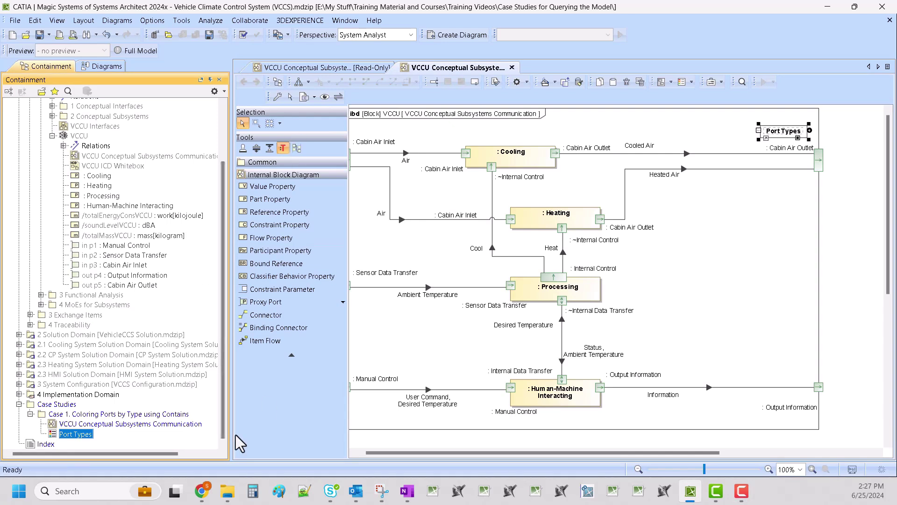
left_click(196, 494)
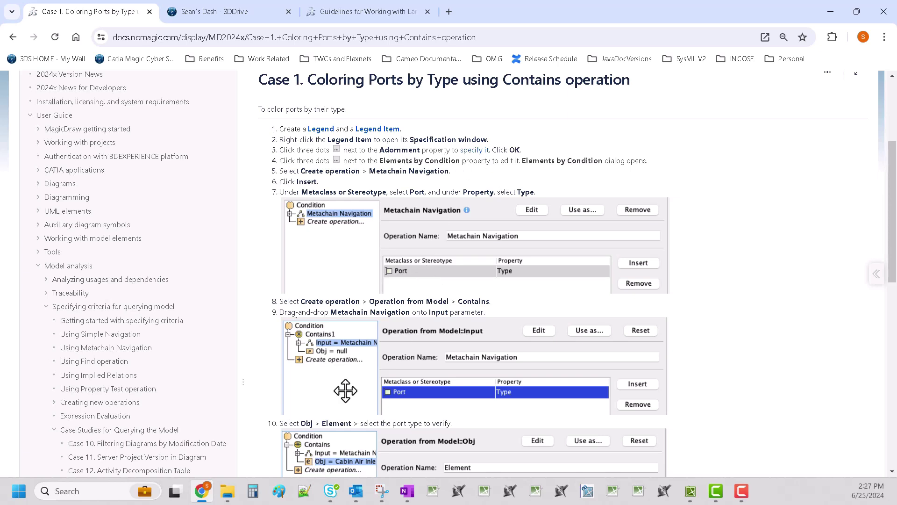
Check the Cabin Air Outlet port's type via its Go To menu
key("alt+Tab")
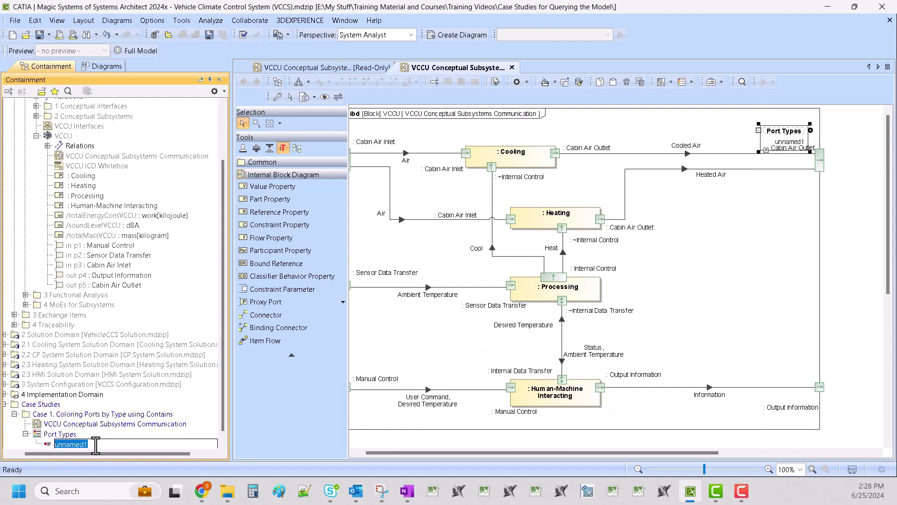
right_click(820, 164)
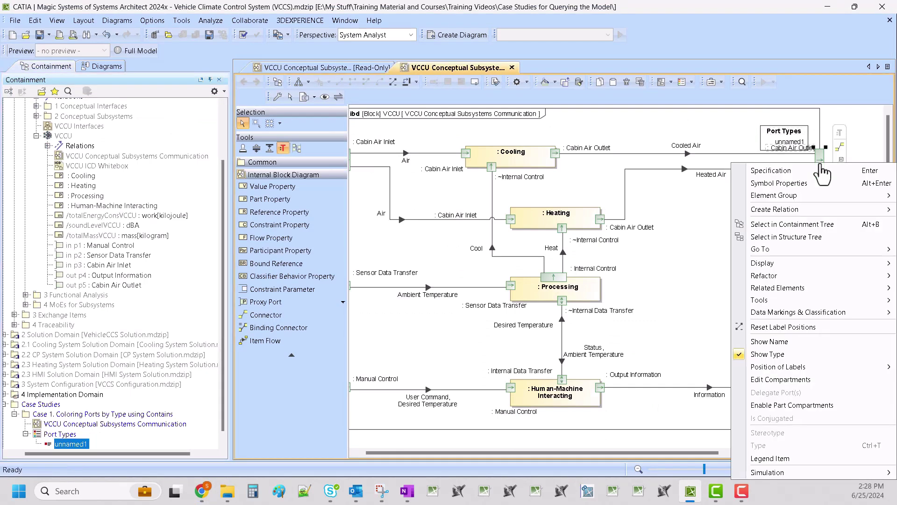
mouse_move(792, 249)
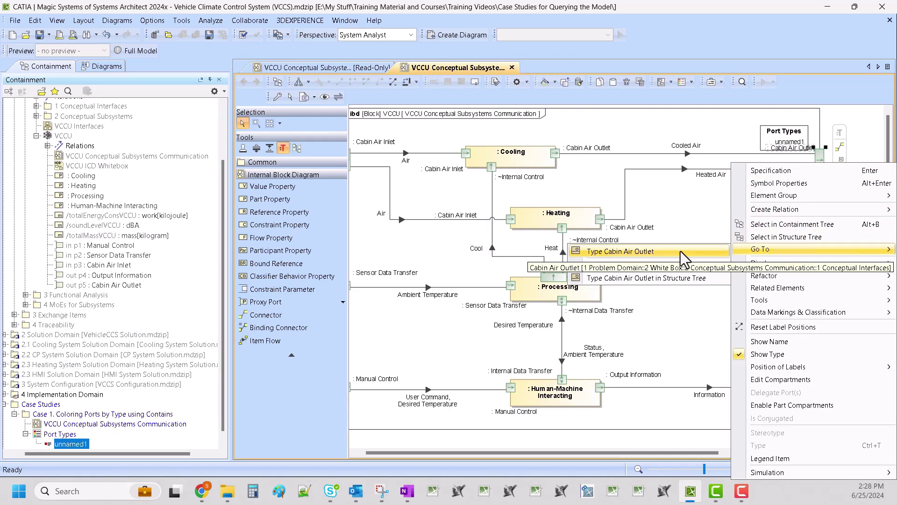
left_click(63, 442)
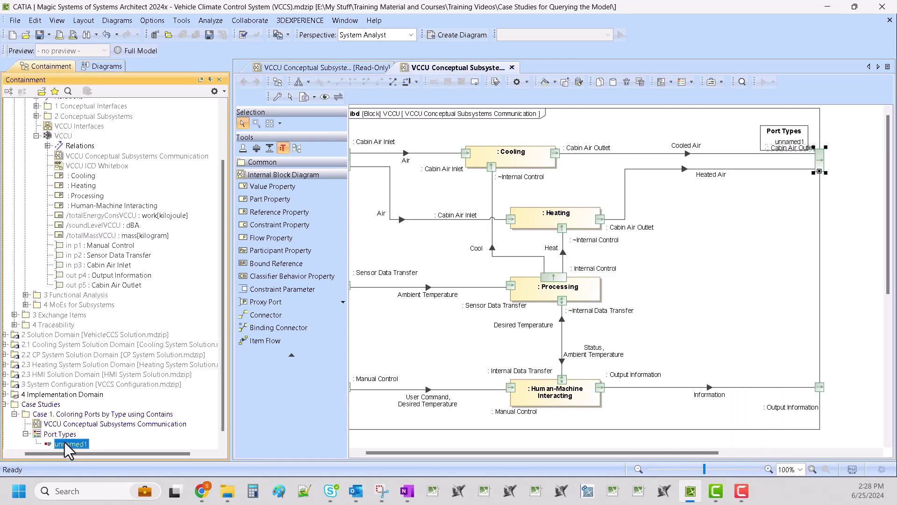
Rename the legend item unnamed1 to 'Cabin Air Outlet'
scroll(117, 280, "down", 1)
left_click(117, 205)
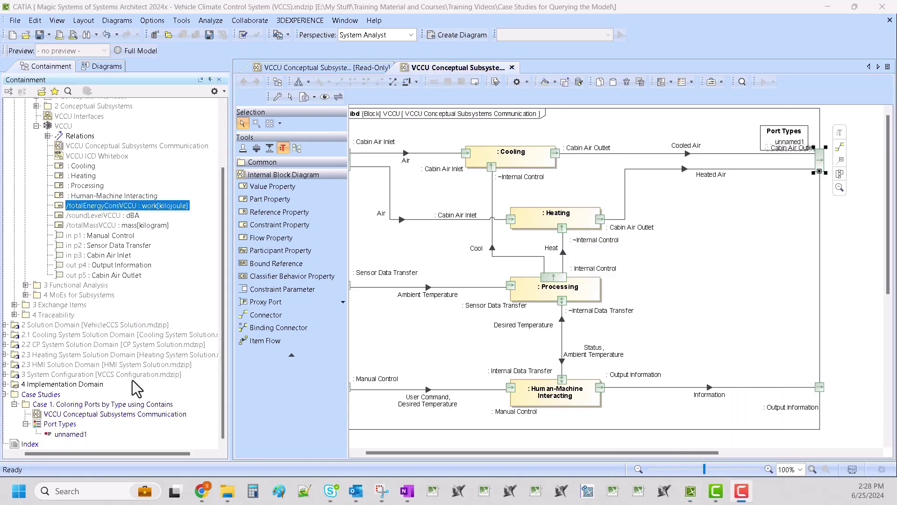
left_click(74, 434)
left_click(57, 436)
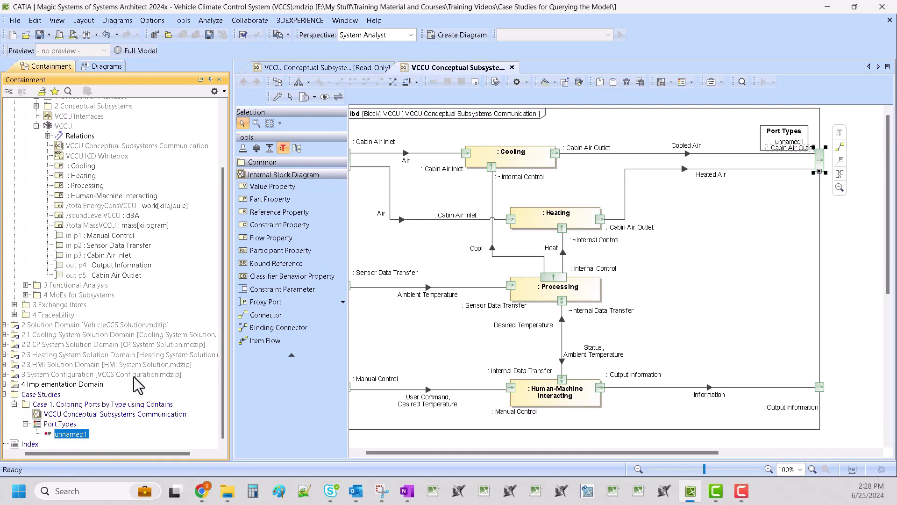
type("Cab")
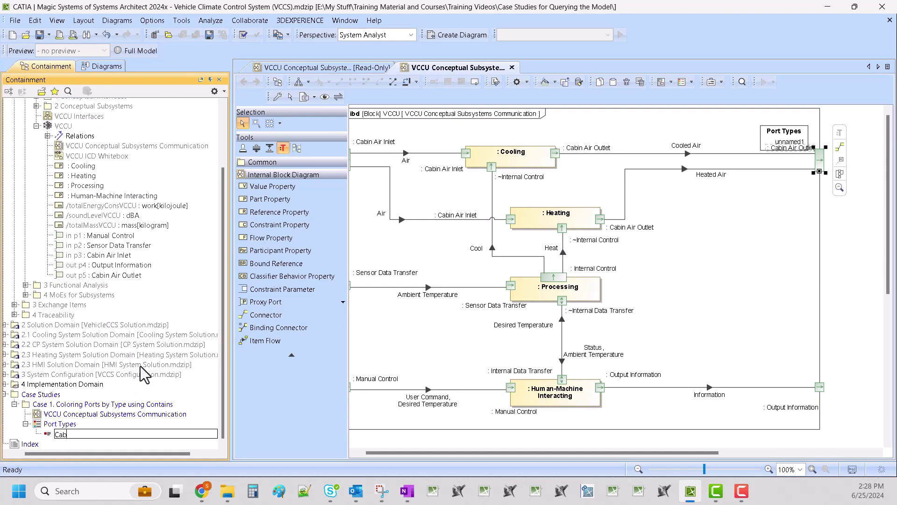
type("in Air Outlet")
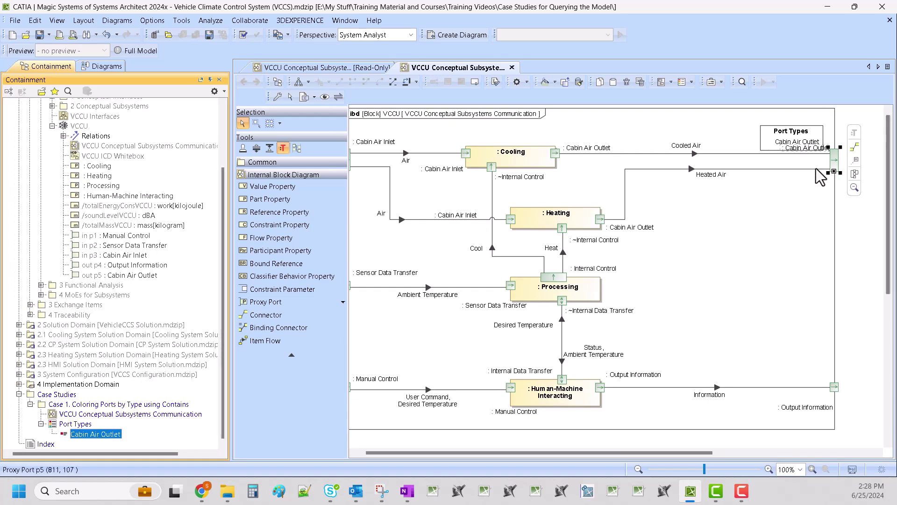
Set the Cabin Air Outlet legend item's adornment fill colour to yellow
double_click(101, 433)
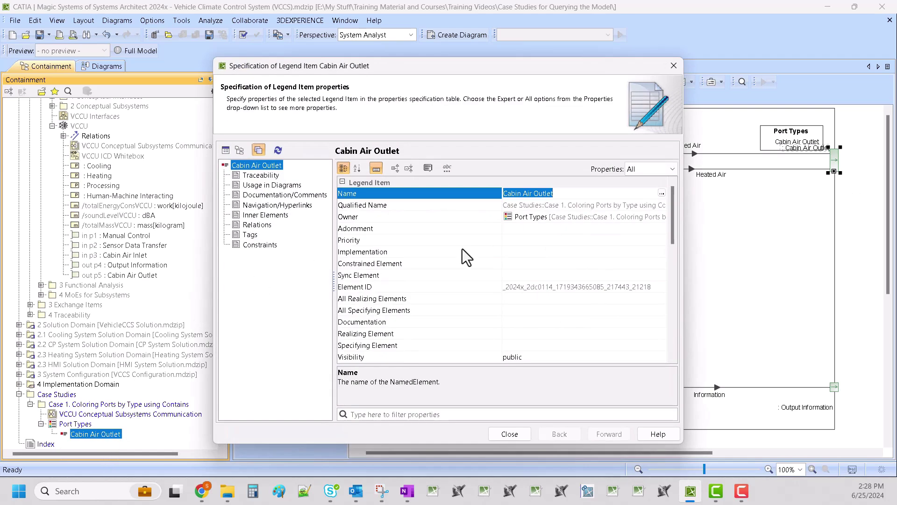
left_click(550, 229)
left_click(661, 228)
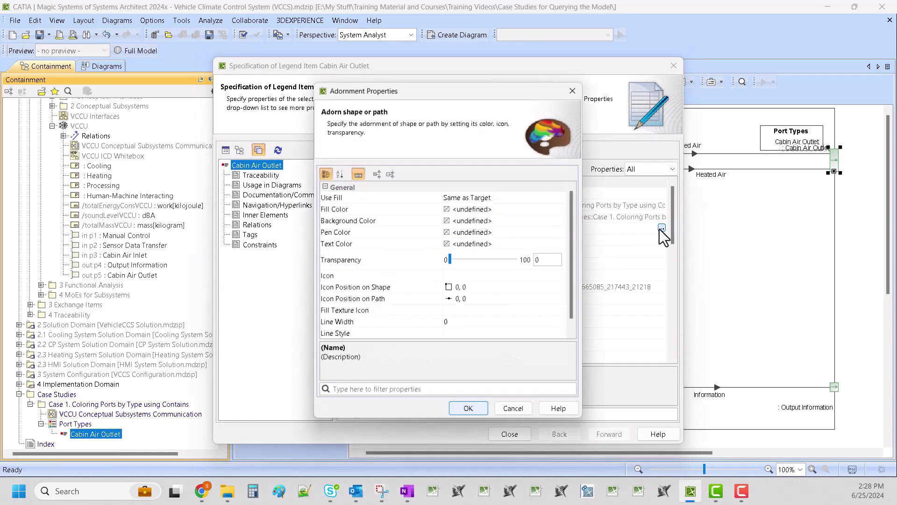
left_click(470, 209)
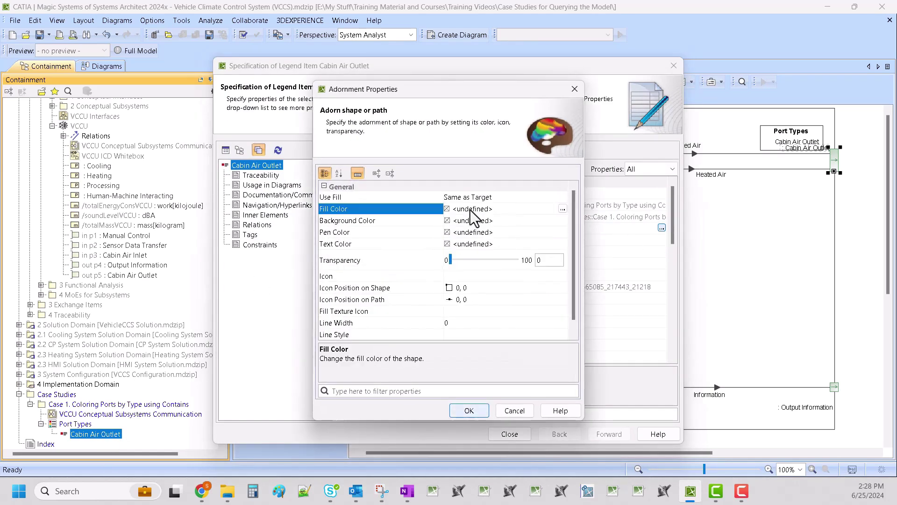
left_click(562, 209)
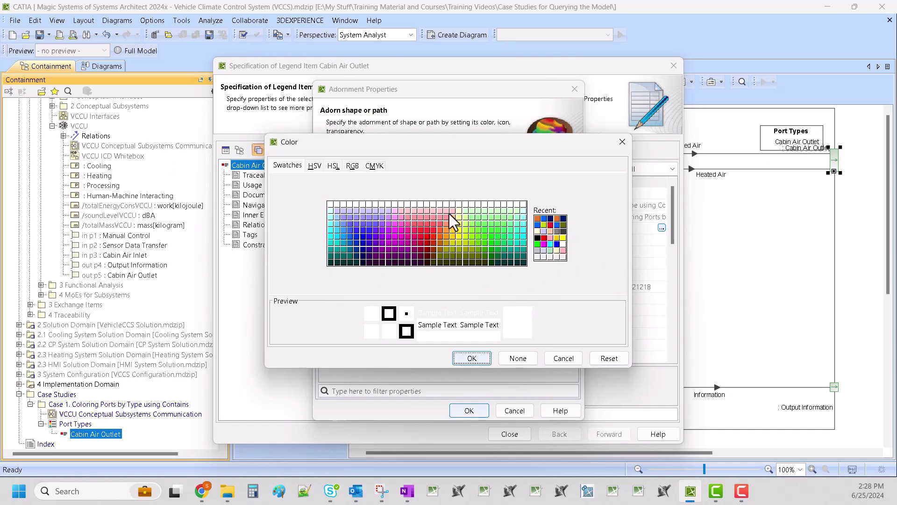
left_click(458, 234)
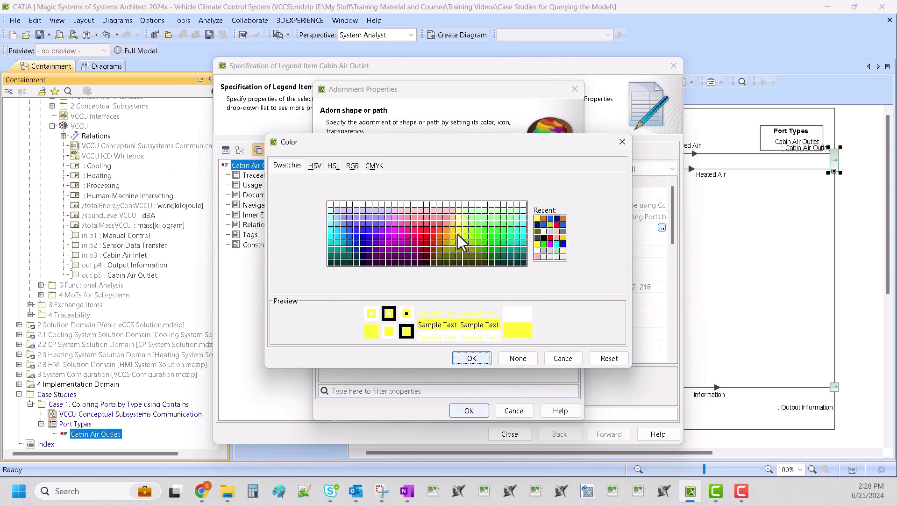
left_click(471, 357)
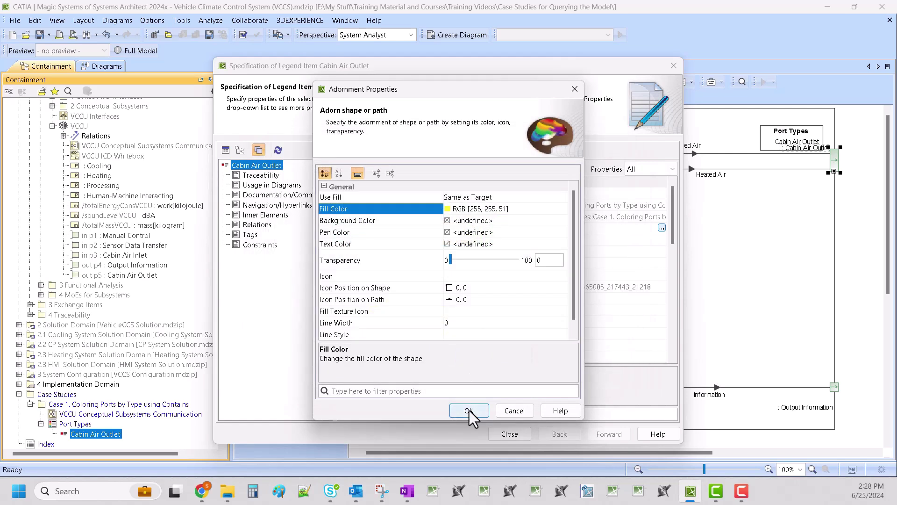
left_click(469, 411)
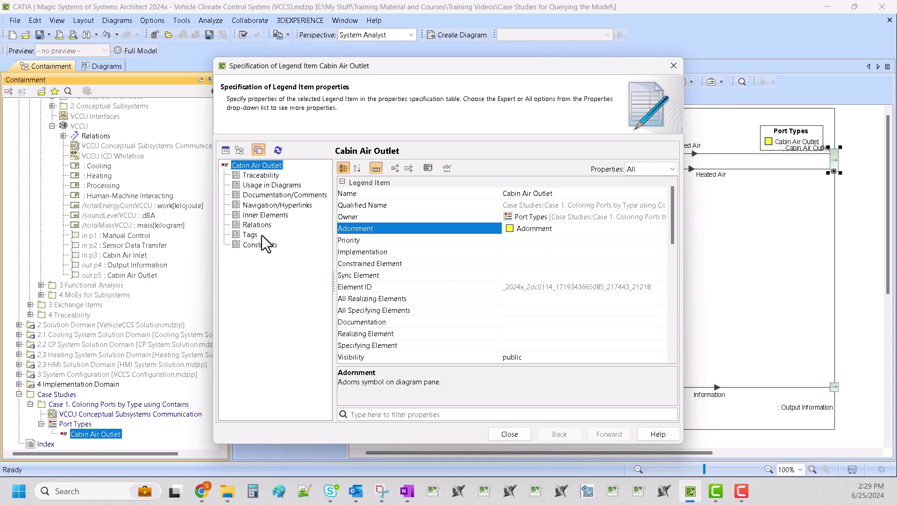
left_click(204, 496)
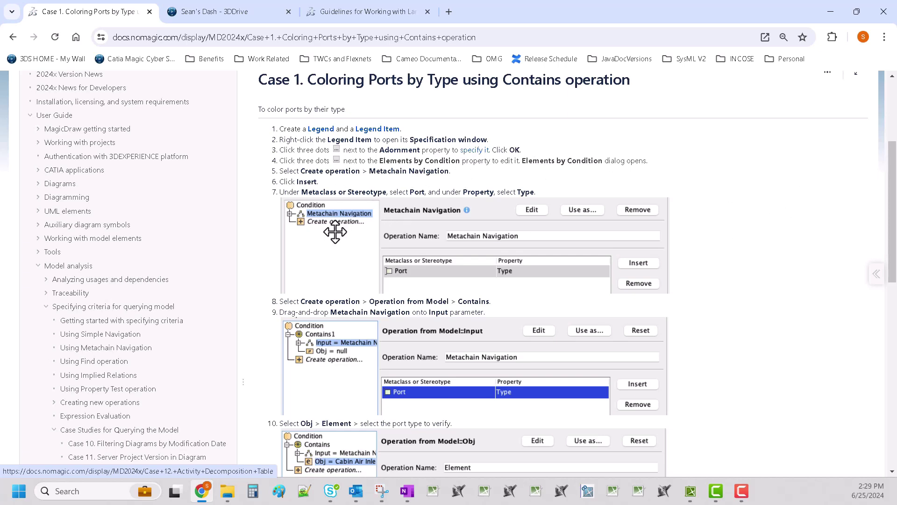
Read guide steps 7–11, then return to the legend item's specification
scroll(722, 196, "down", 3)
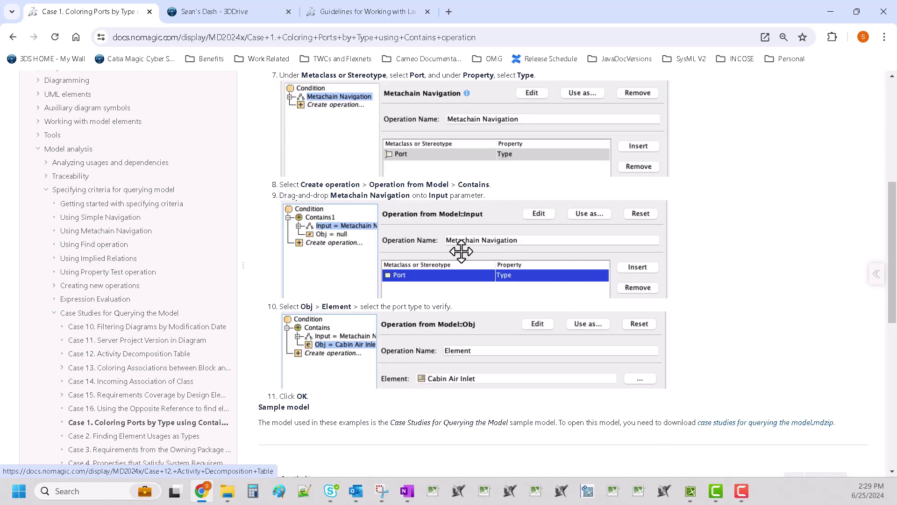
left_click(690, 491)
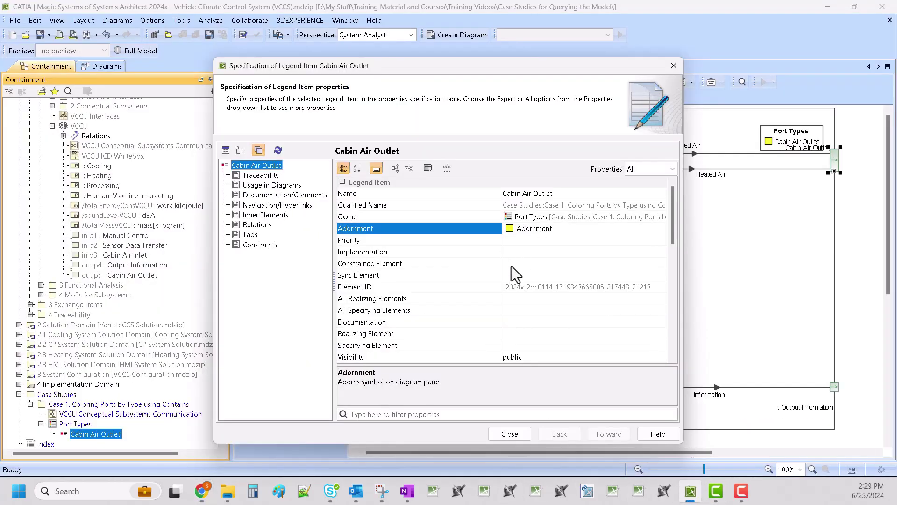
Open the Elements by Condition editor from Apply To and inspect its PropertyTest operation
scroll(571, 284, "down", 8)
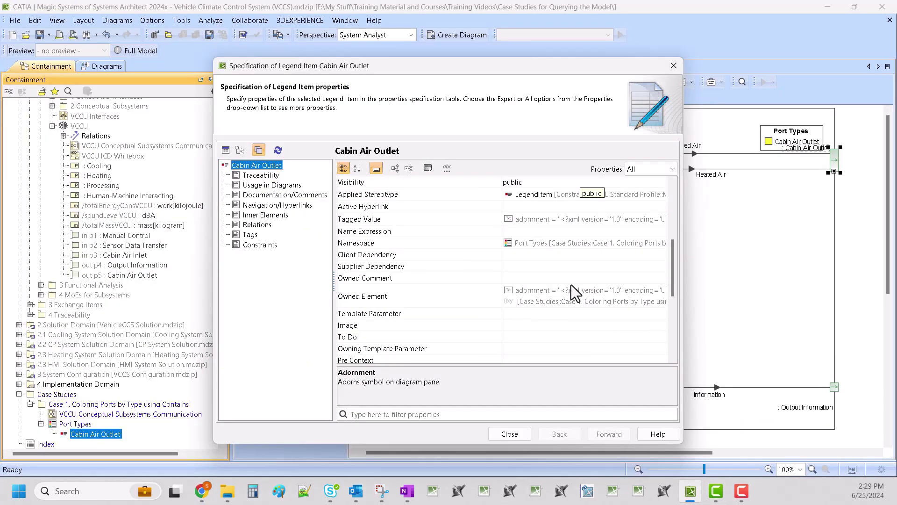
scroll(585, 308, "down", 4)
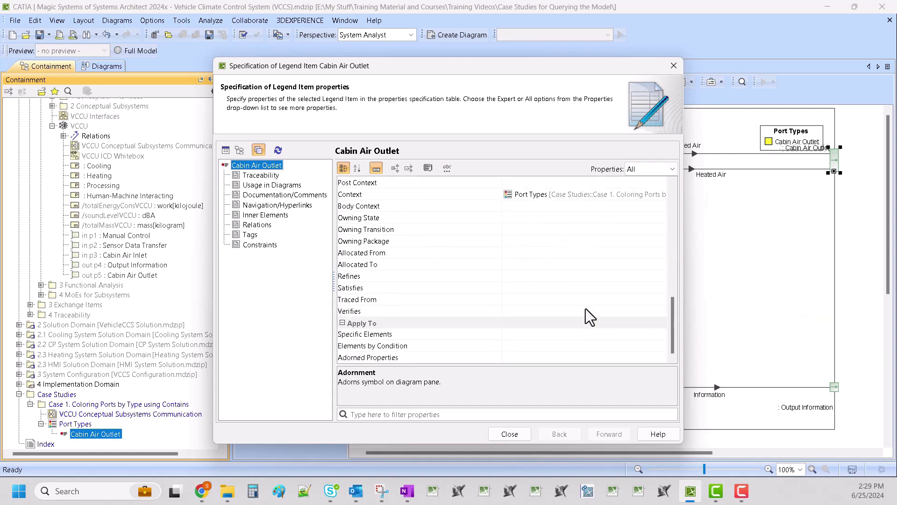
left_click(593, 348)
left_click(662, 339)
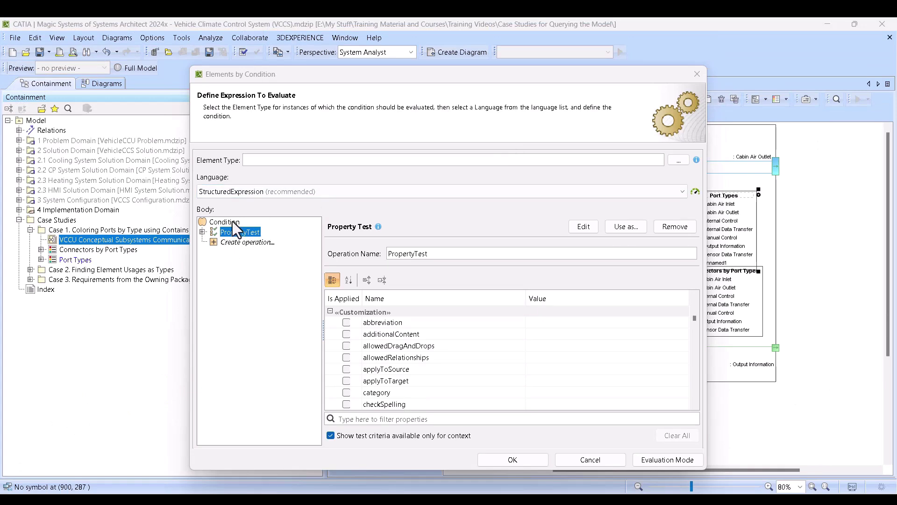
left_click(202, 231)
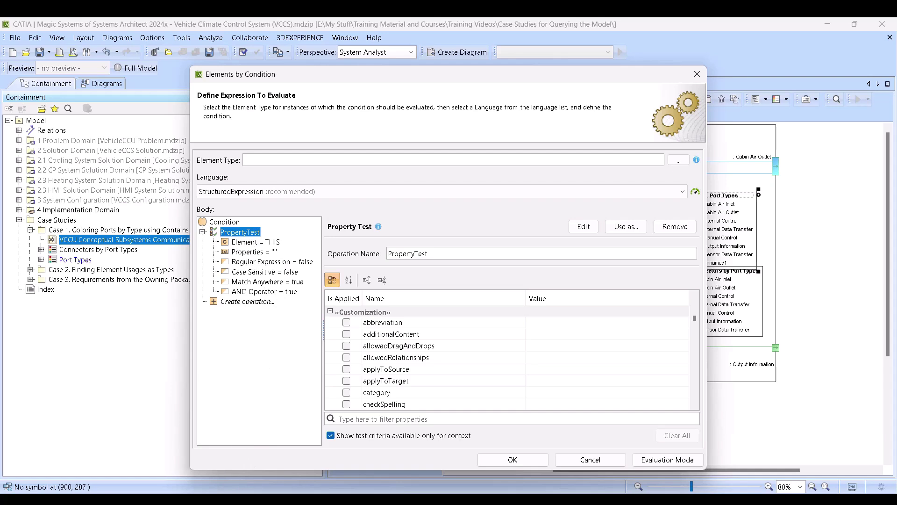
key("alt+Tab")
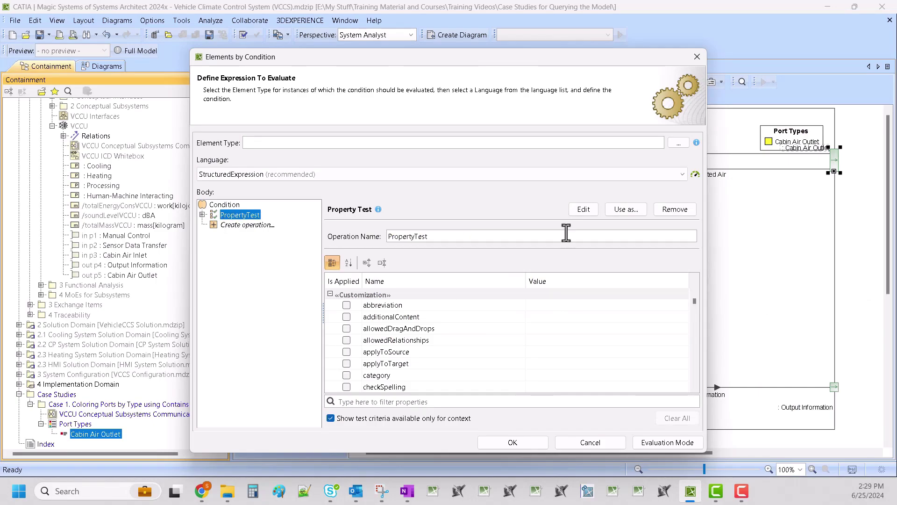
Replace the PropertyTest operation with a Contains operation from the model
left_click(667, 209)
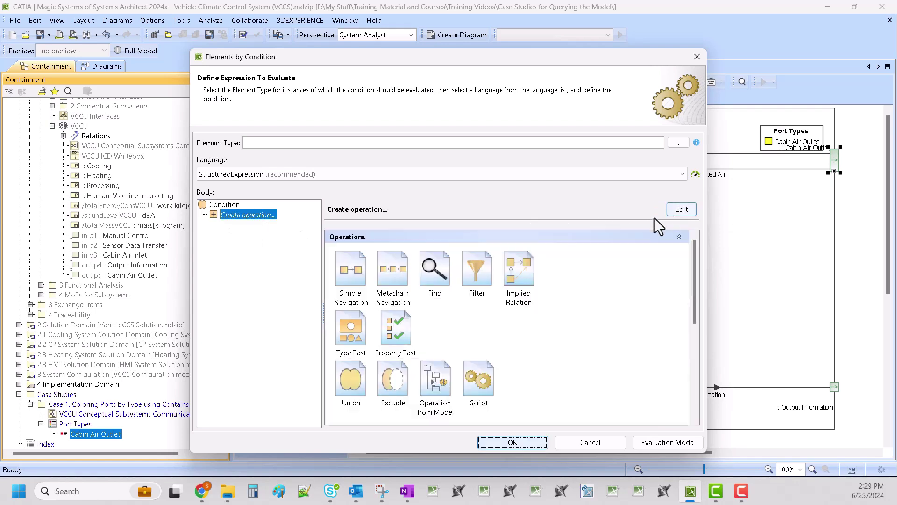
scroll(459, 328, "down", 2)
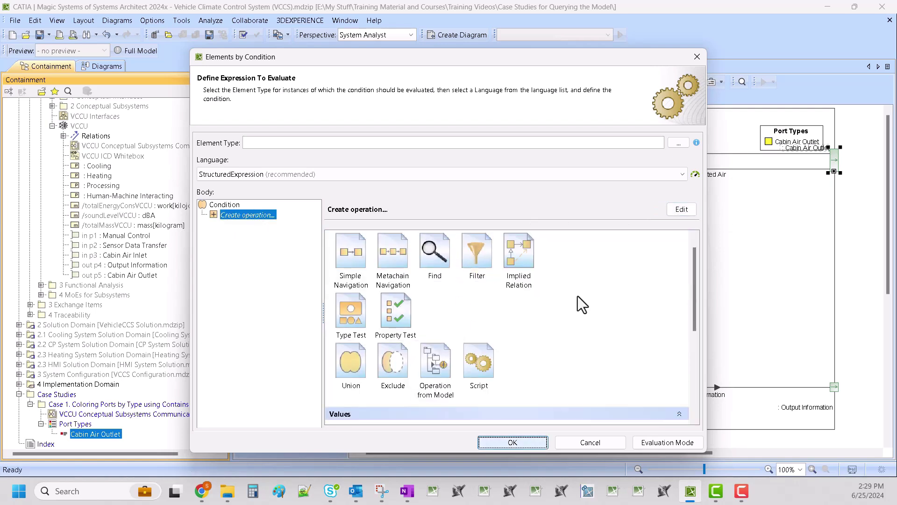
left_click(435, 365)
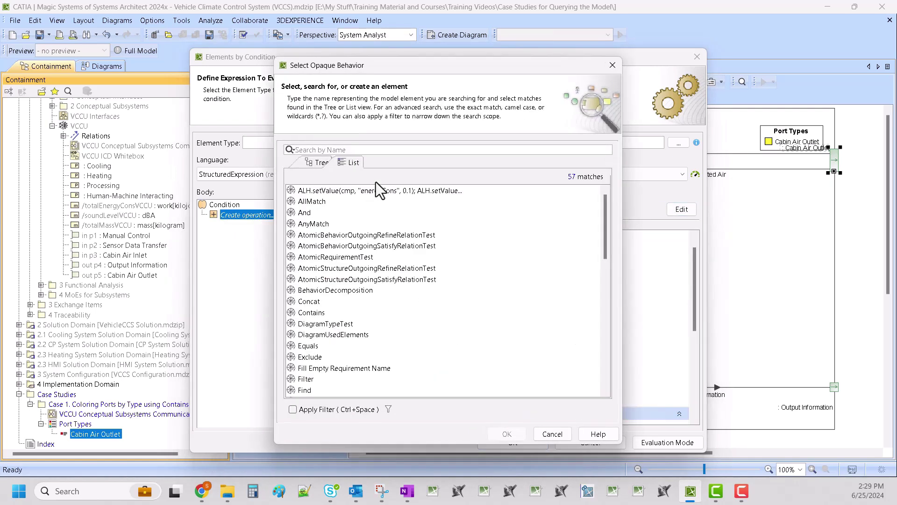
type("con")
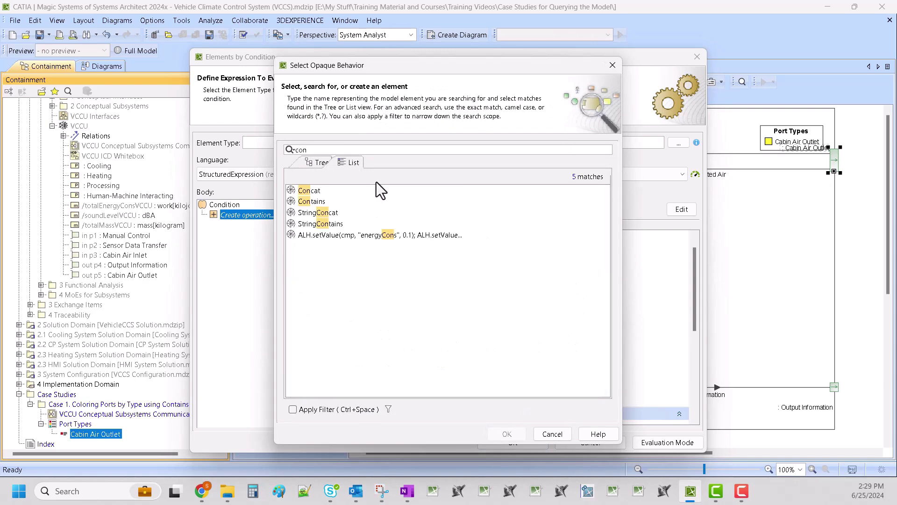
left_click(312, 202)
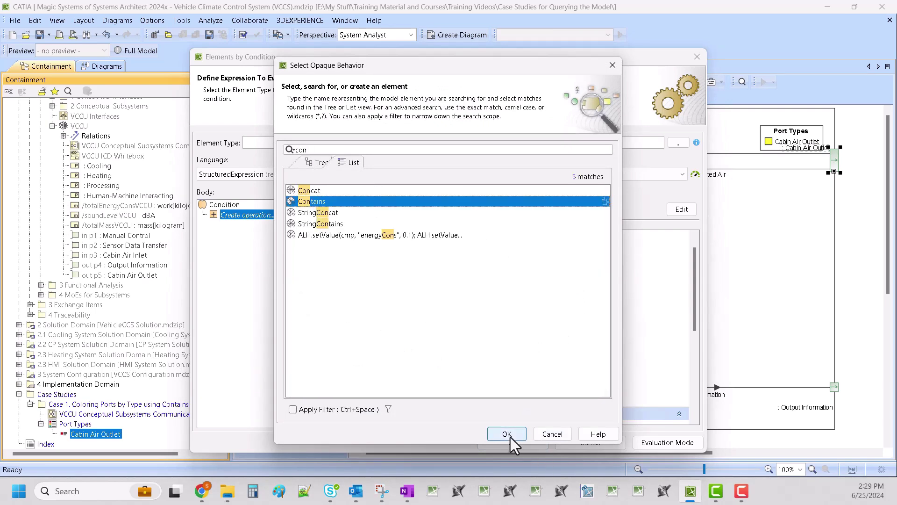
left_click(509, 435)
Make Contains1's Input a Metachain Navigation over Property's Type, and begin setting Obj
left_click(402, 271)
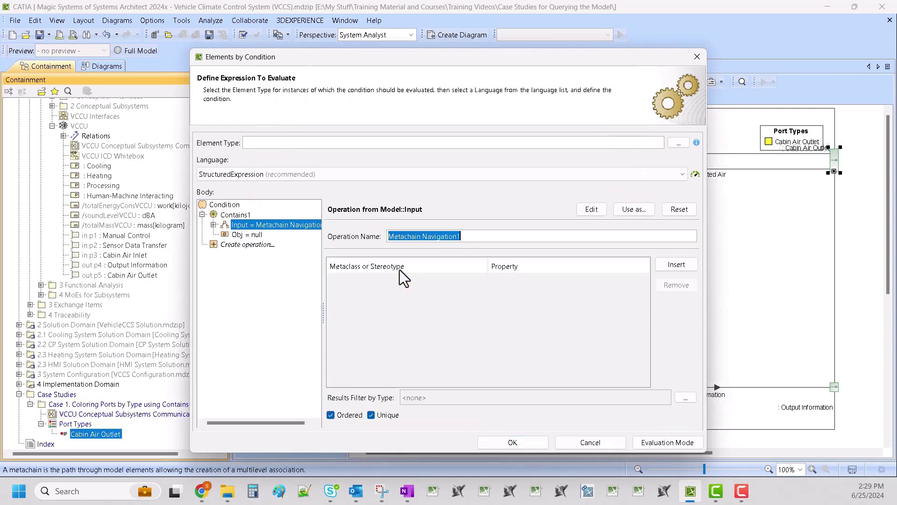
left_click(677, 265)
left_click(449, 282)
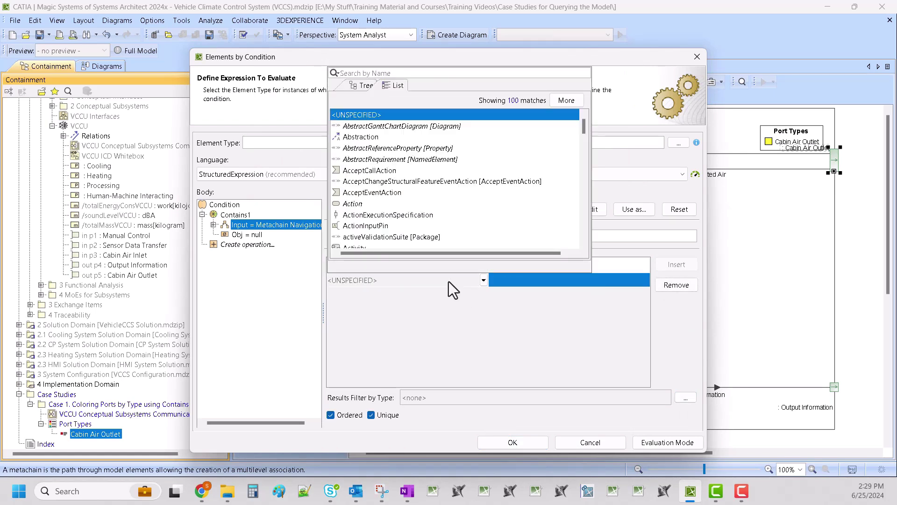
type("property")
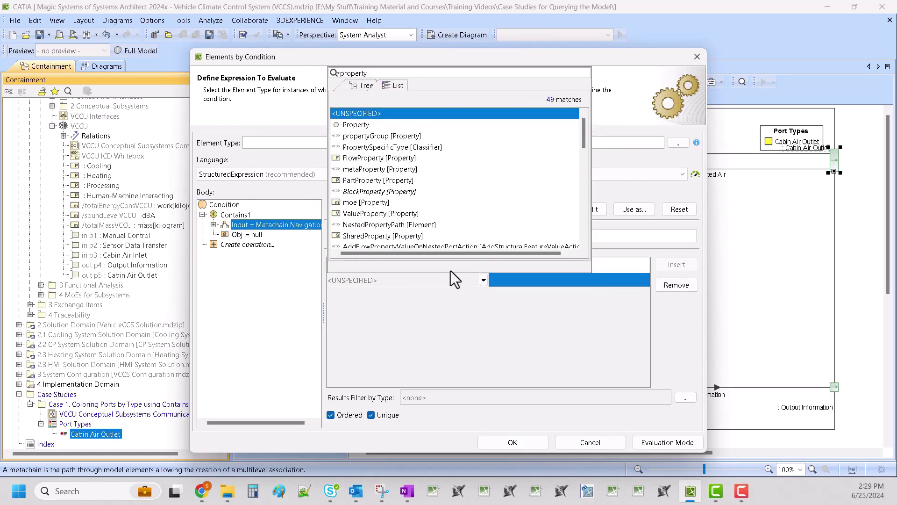
left_click(400, 123)
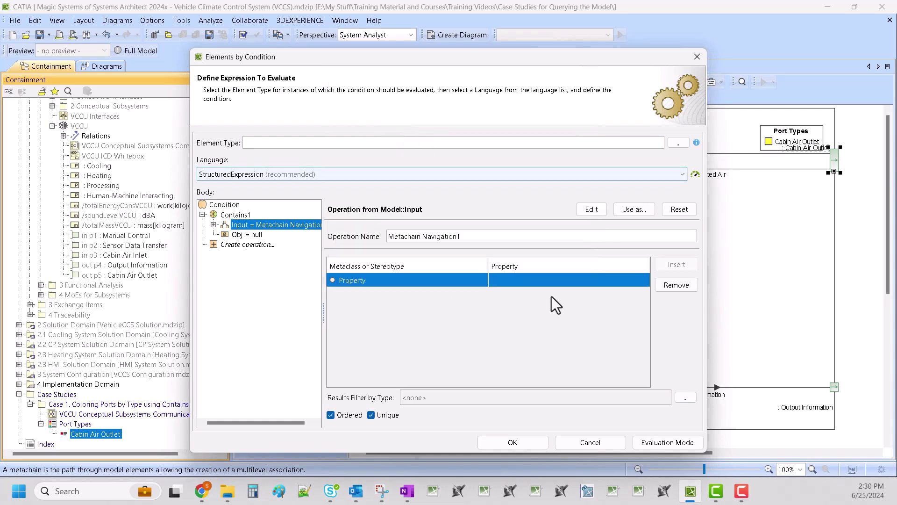
left_click(558, 279)
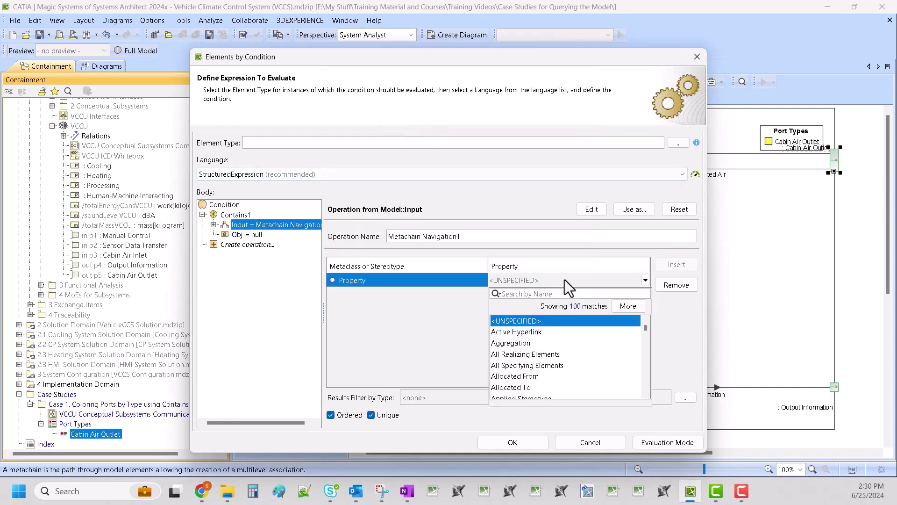
type("type")
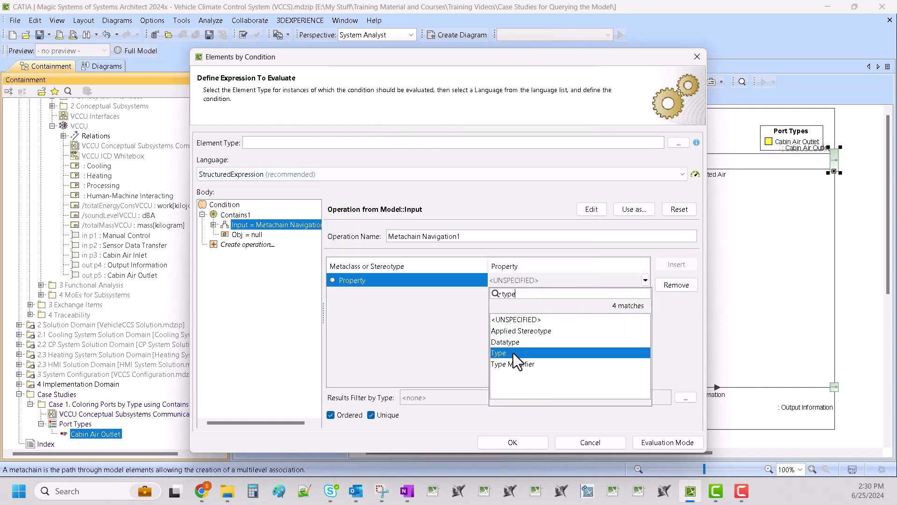
left_click(202, 493)
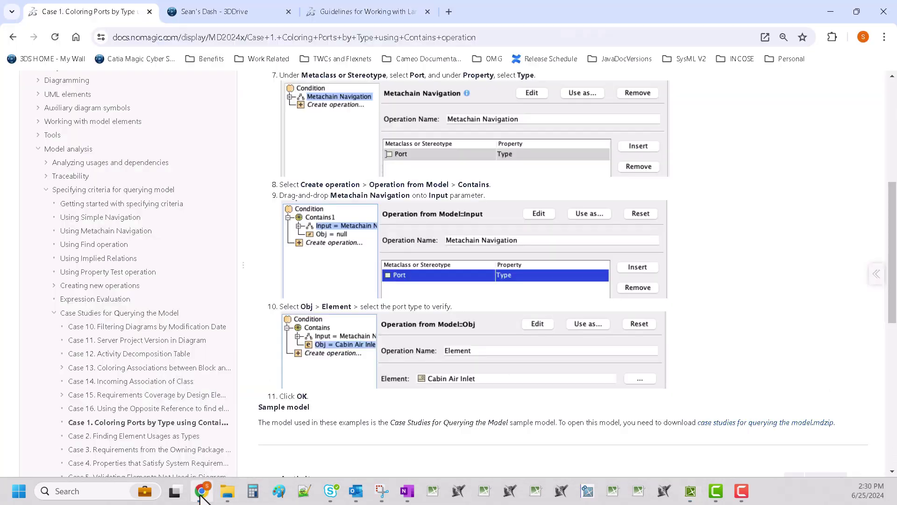
left_click(692, 491)
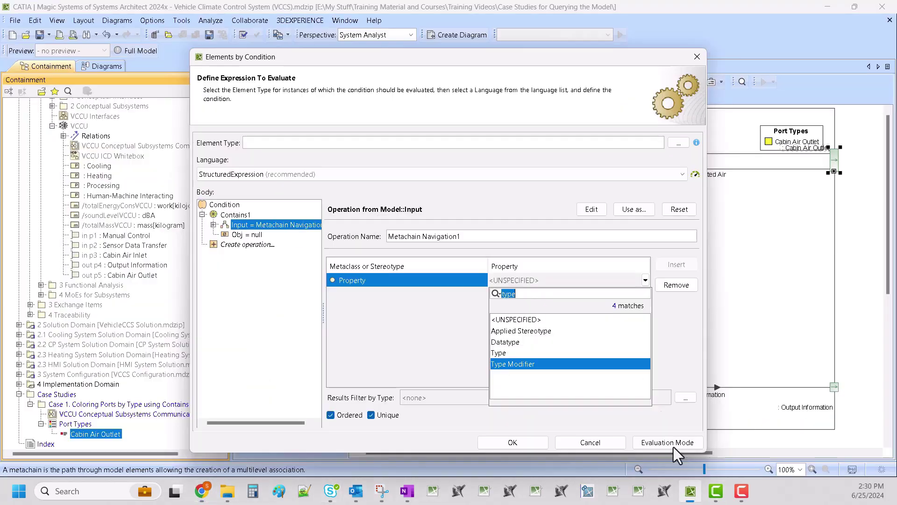
left_click(516, 354)
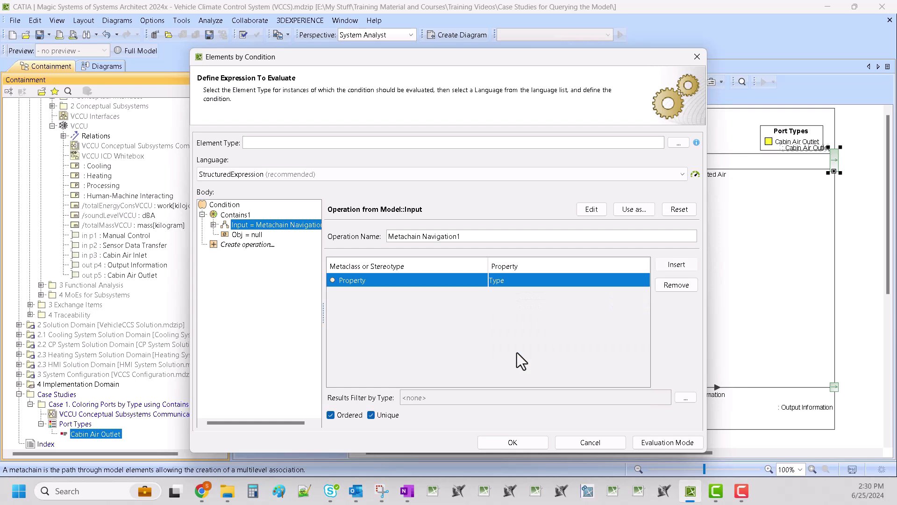
left_click(246, 235)
scroll(543, 341, "down", 2)
scroll(542, 354, "down", 3)
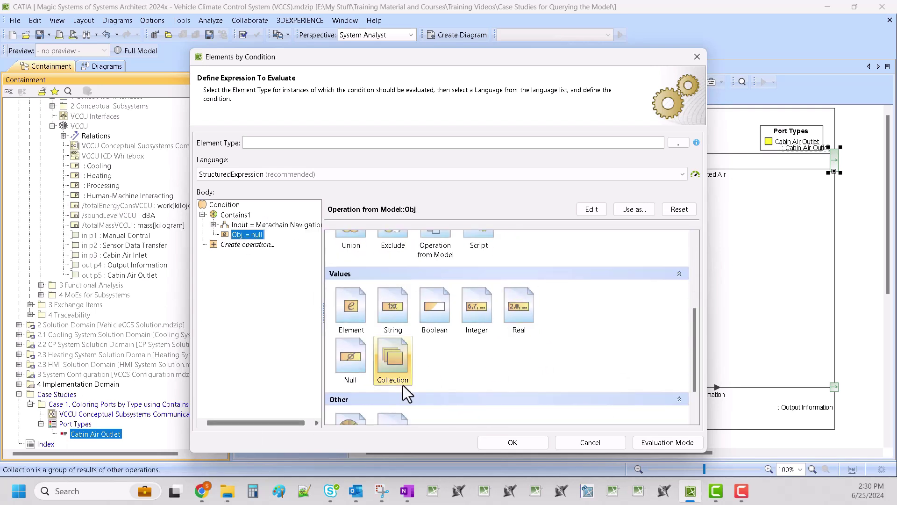
Set Contains1's Obj to the Cabin Air Outlet element
left_click(355, 304)
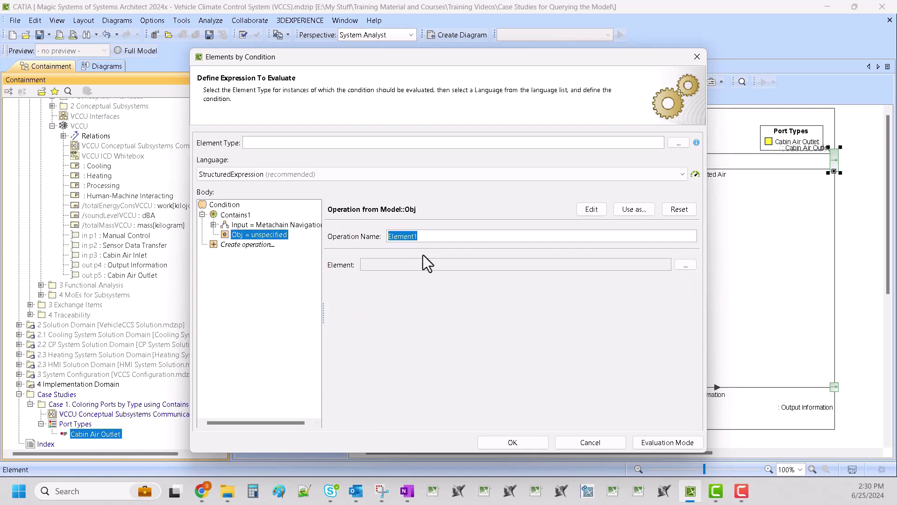
left_click(685, 264)
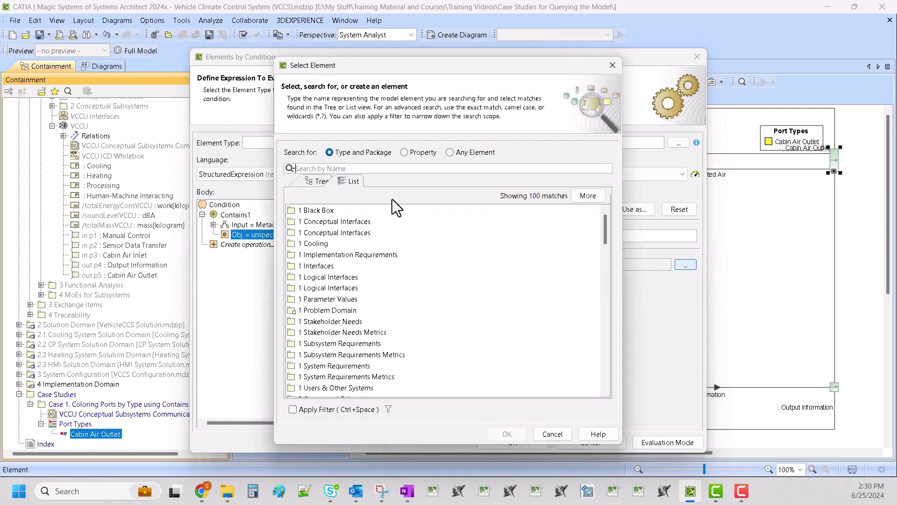
type("cabin air")
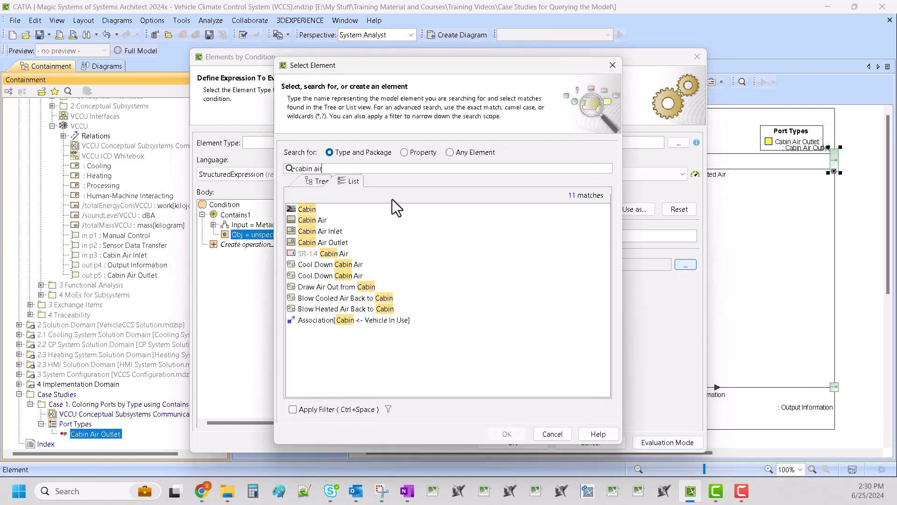
type(" outlet")
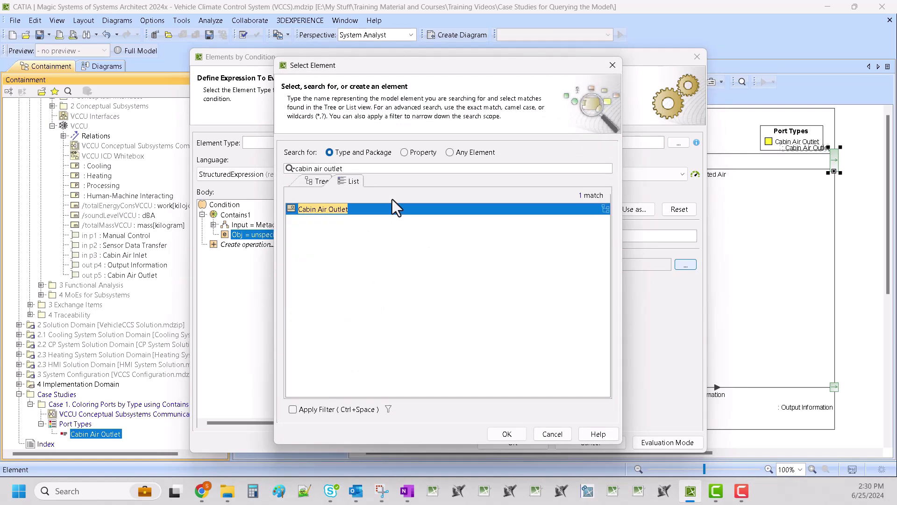
left_click(507, 433)
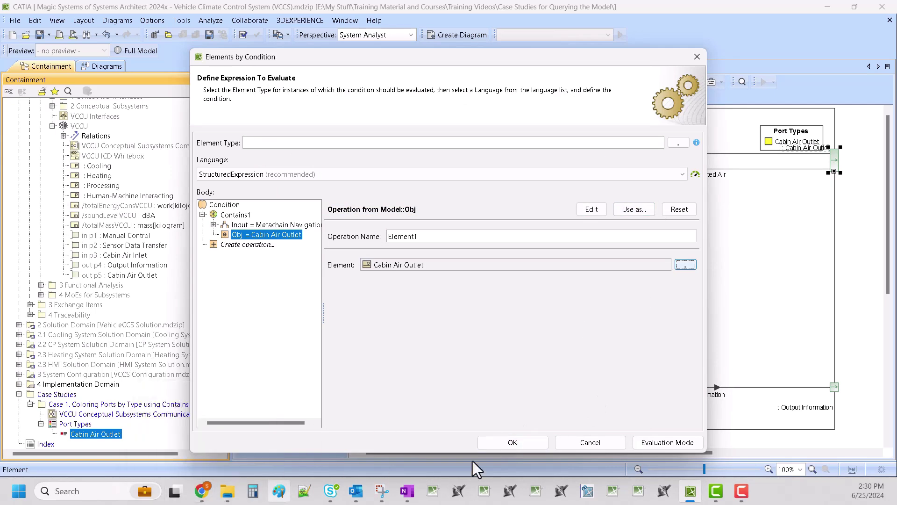
Apply the Cabin Air Outlet condition and move the Port Types legend to the diagram's top-right corner
left_click(540, 442)
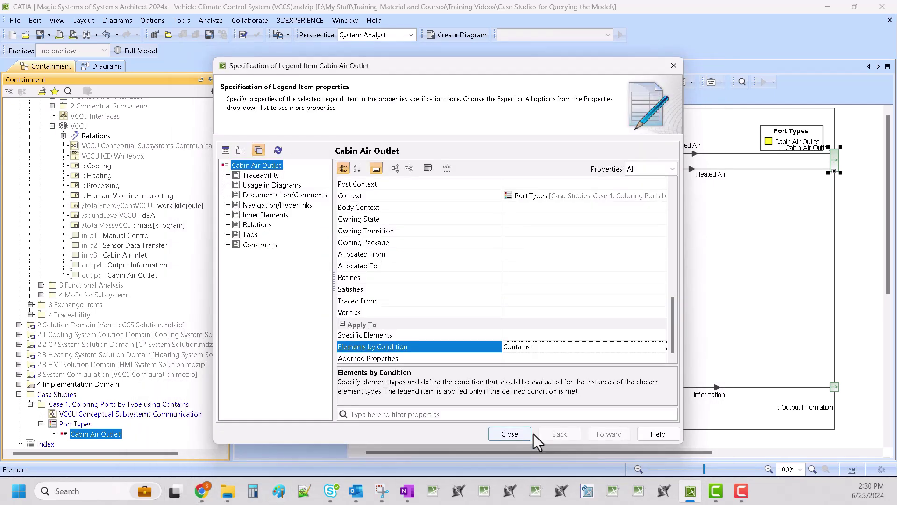
left_click(509, 434)
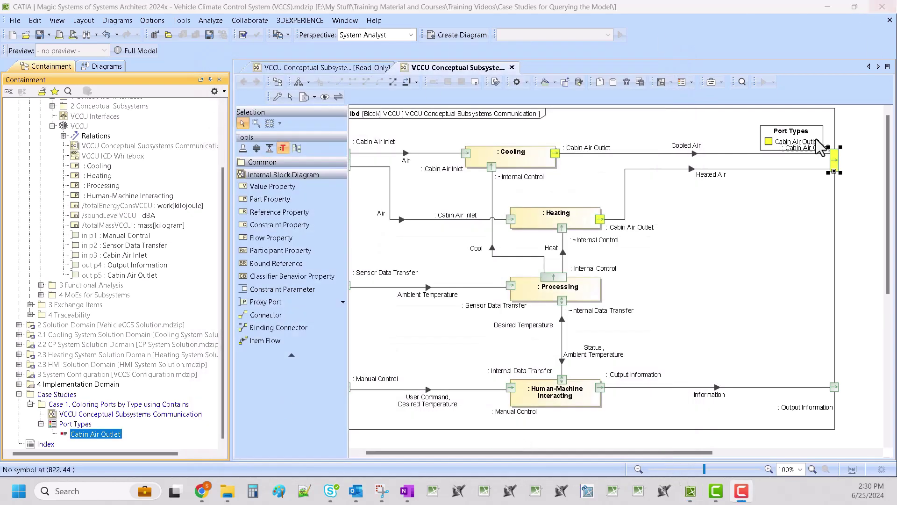
left_click_drag(810, 139, 802, 125)
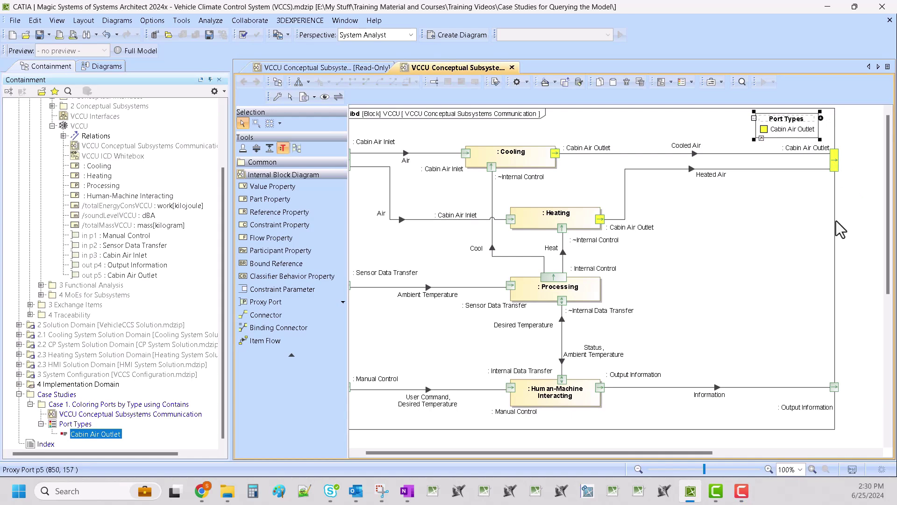
left_click_drag(682, 453, 667, 455)
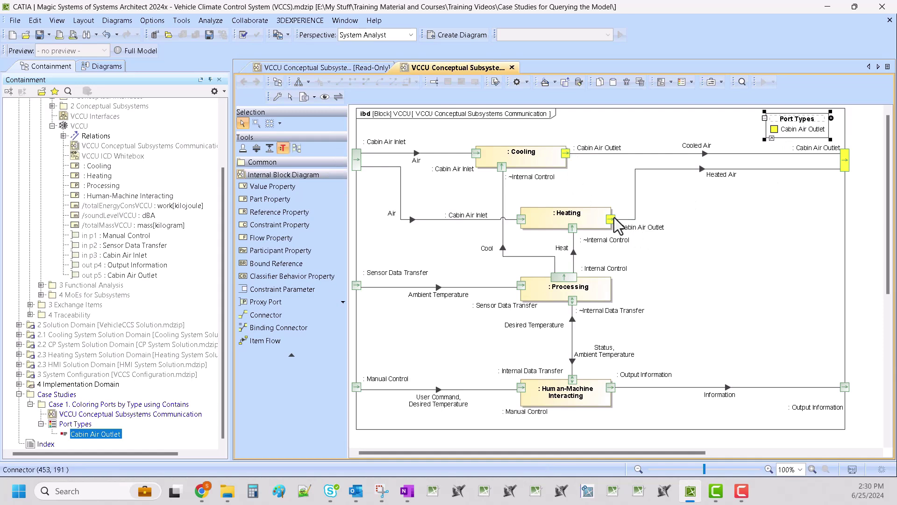
mouse_move(838, 135)
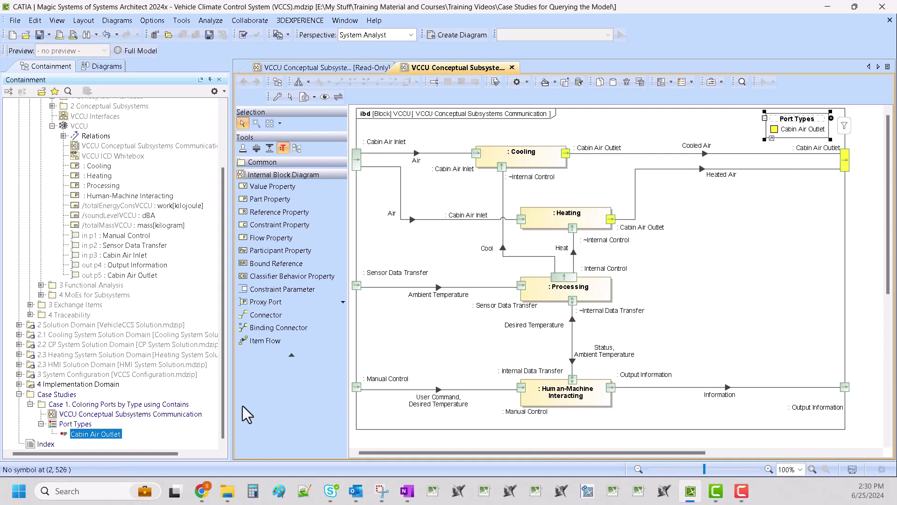
Check the documentation page, then look at the Output Information port's options in the diagram
left_click(207, 486)
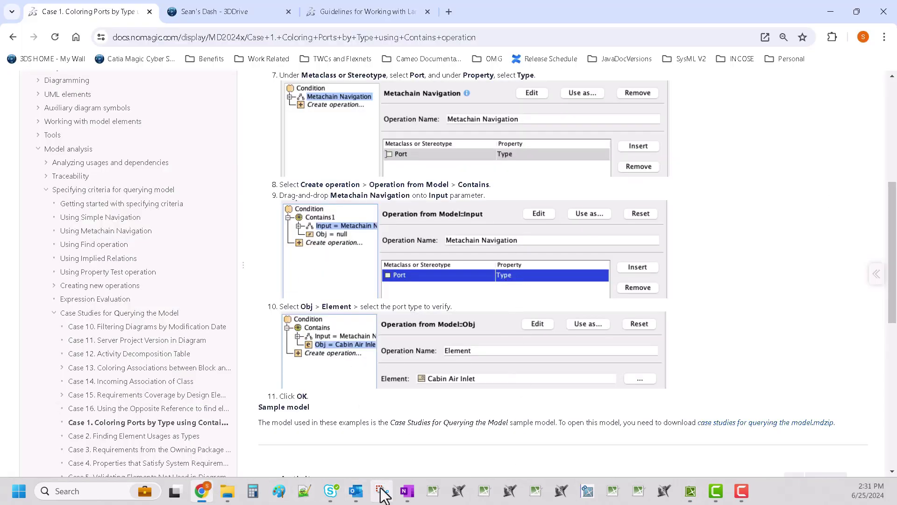
left_click(831, 11)
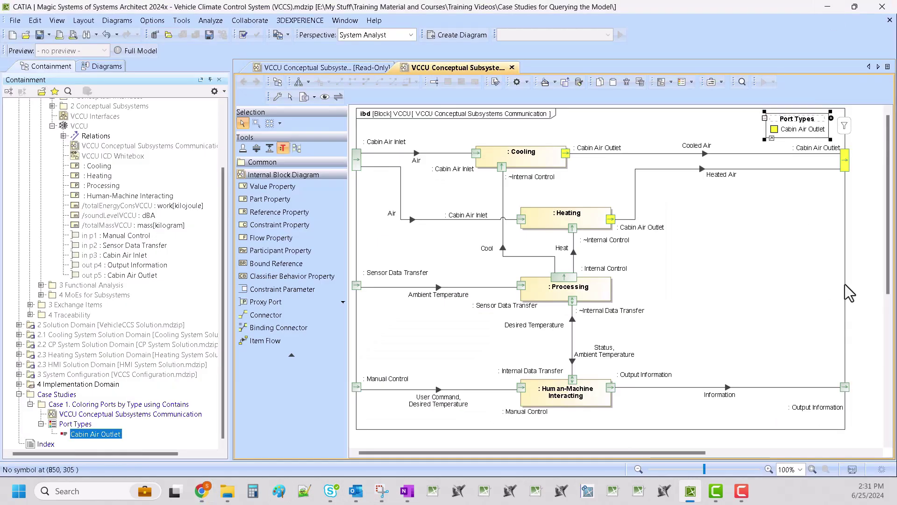
right_click(845, 388)
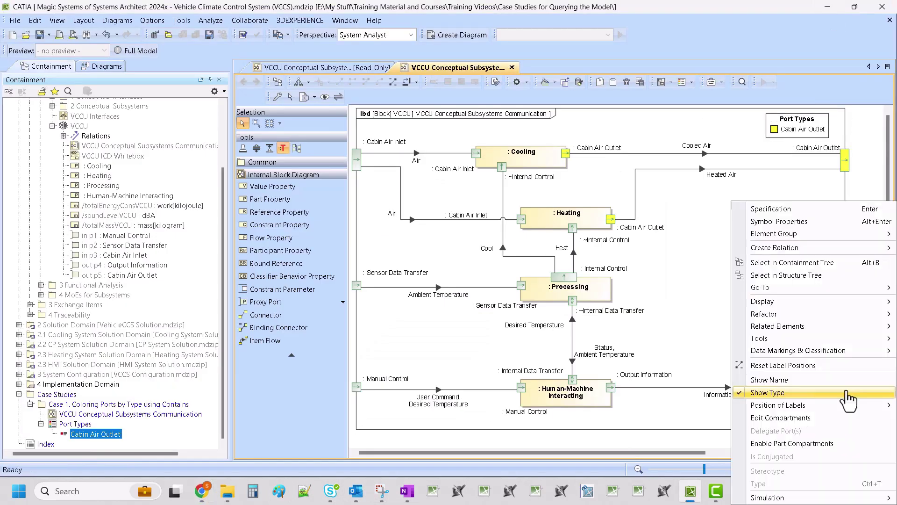
mouse_move(774, 291)
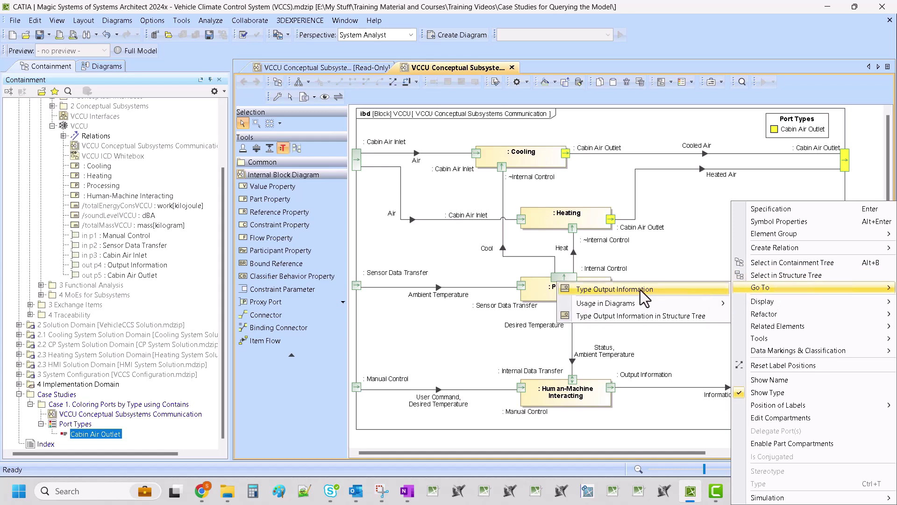
left_click(710, 249)
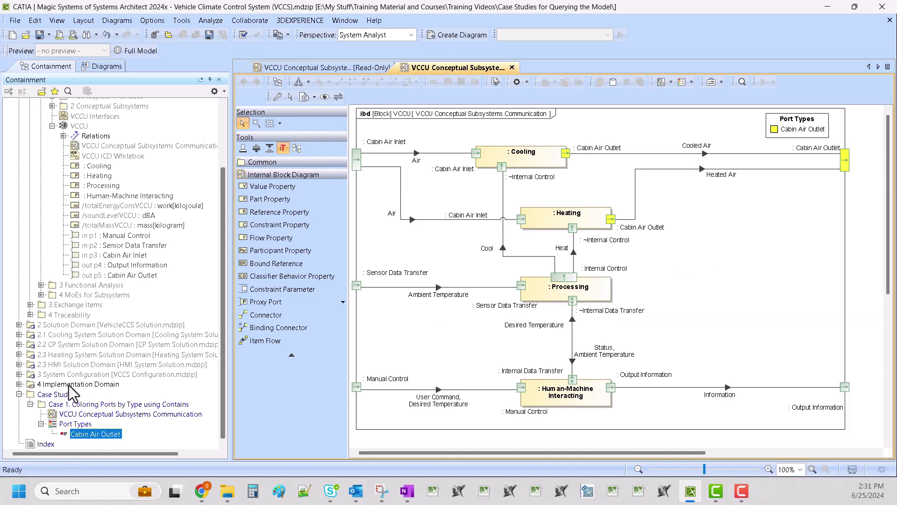
Create a legend item named 'Output Information' under the Port Types legend
right_click(84, 424)
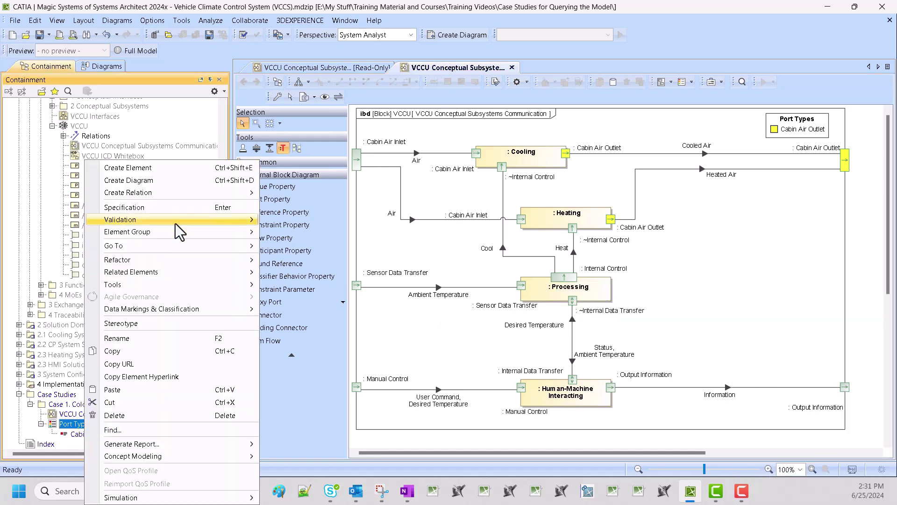
left_click(196, 170)
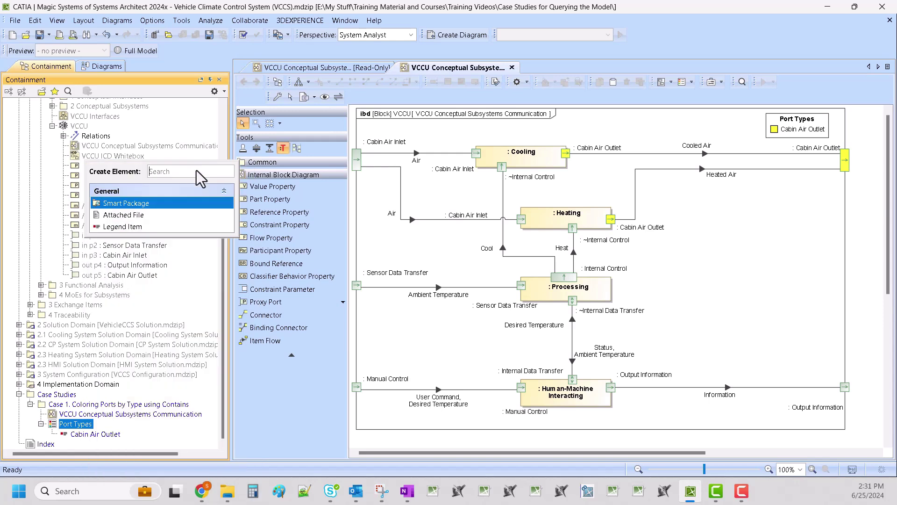
left_click(153, 229)
type("Ou")
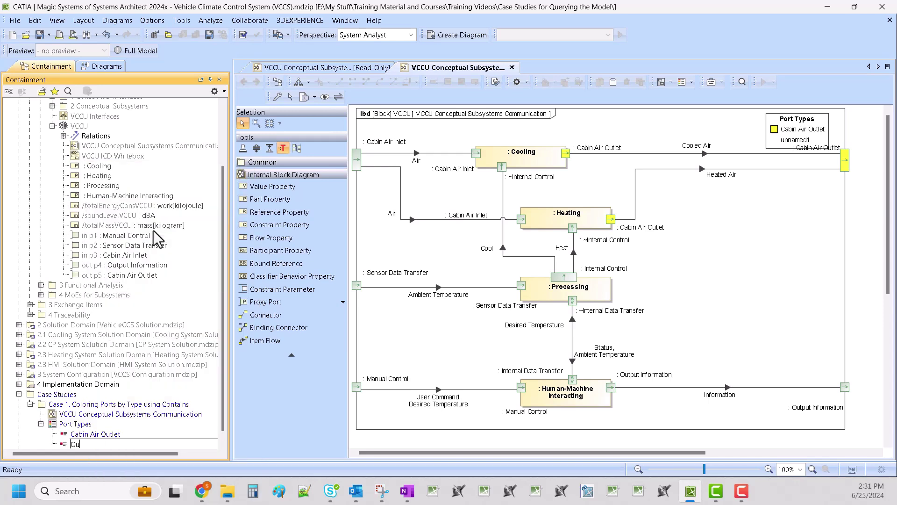
type("tput Information")
key("Return")
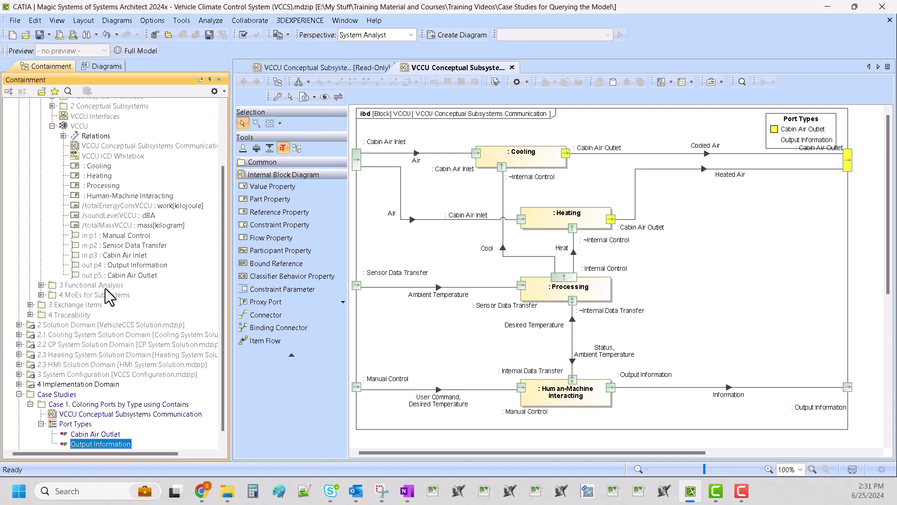
Replace the item's default Elements by Condition test with a Contains operation
double_click(99, 446)
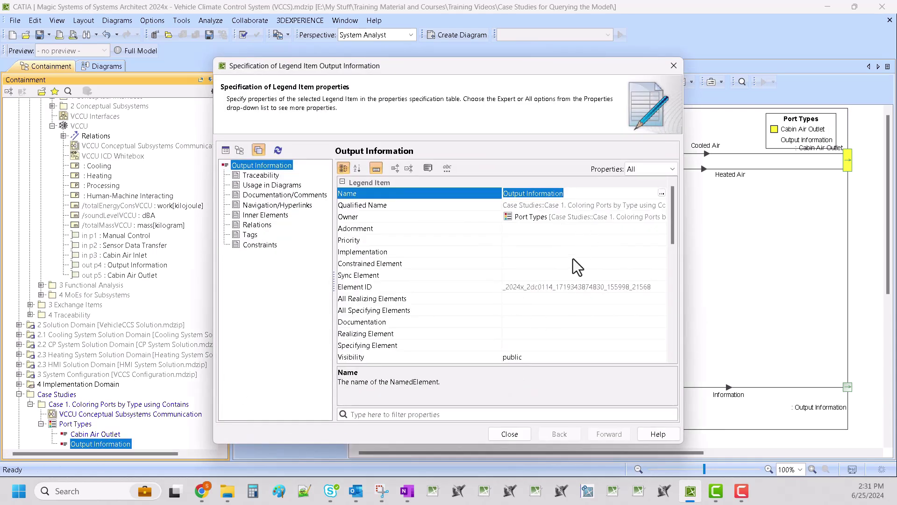
scroll(574, 280, "down", 10)
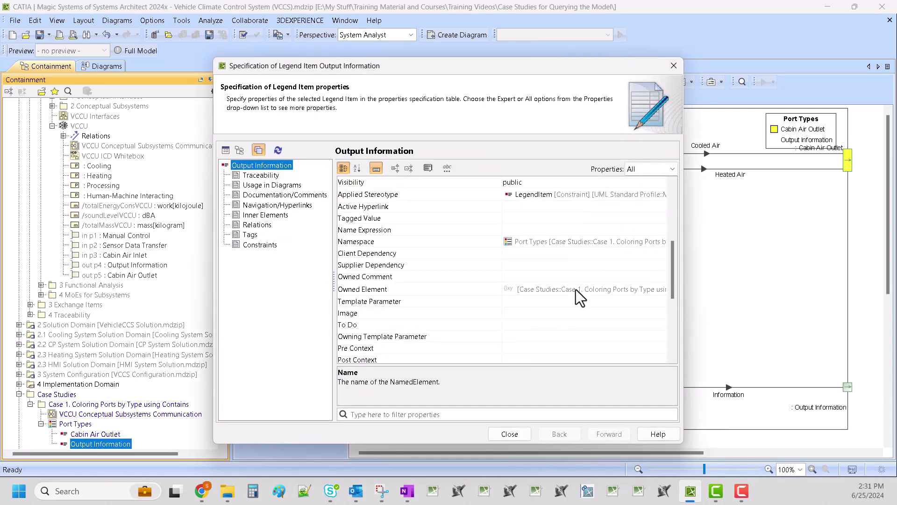
left_click(581, 348)
left_click(662, 339)
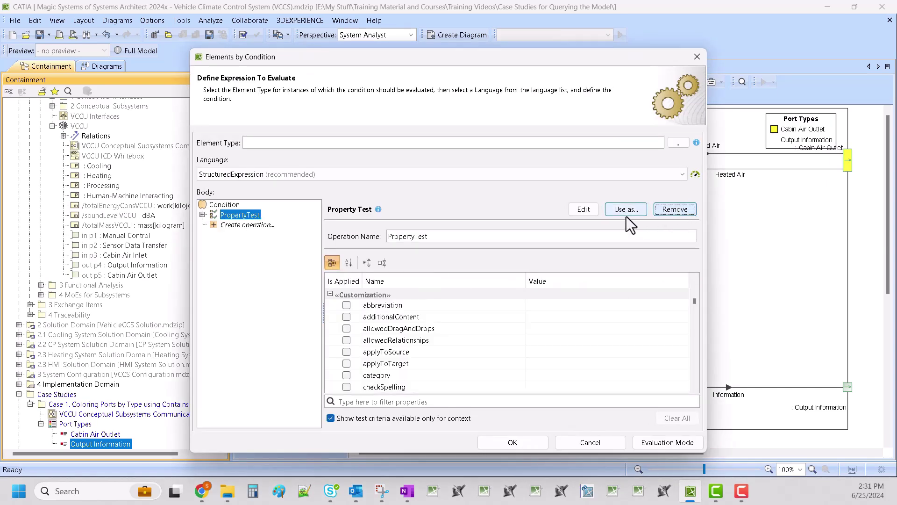
left_click(673, 210)
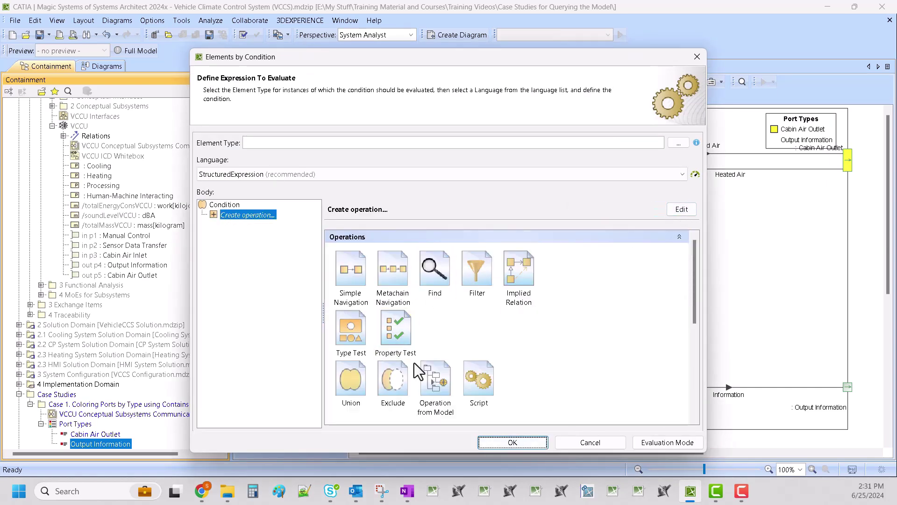
left_click(435, 381)
type("contain")
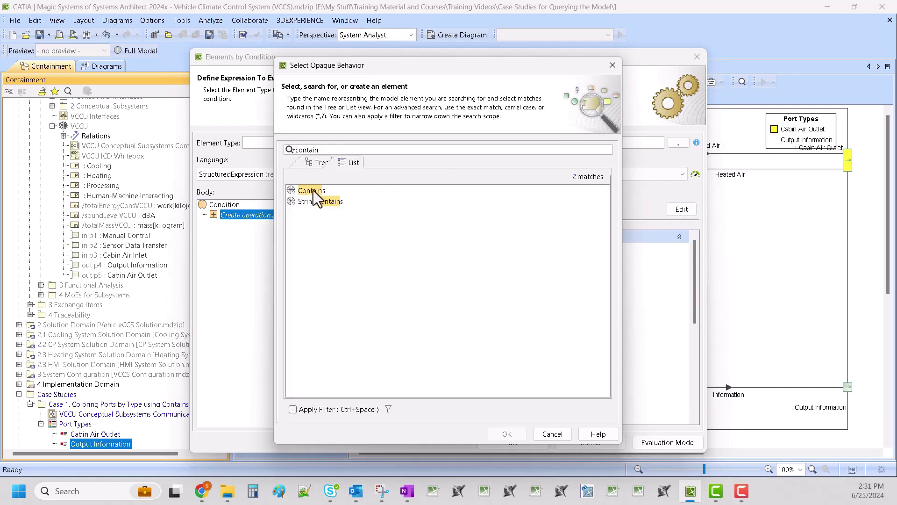
left_click(313, 190)
left_click(514, 433)
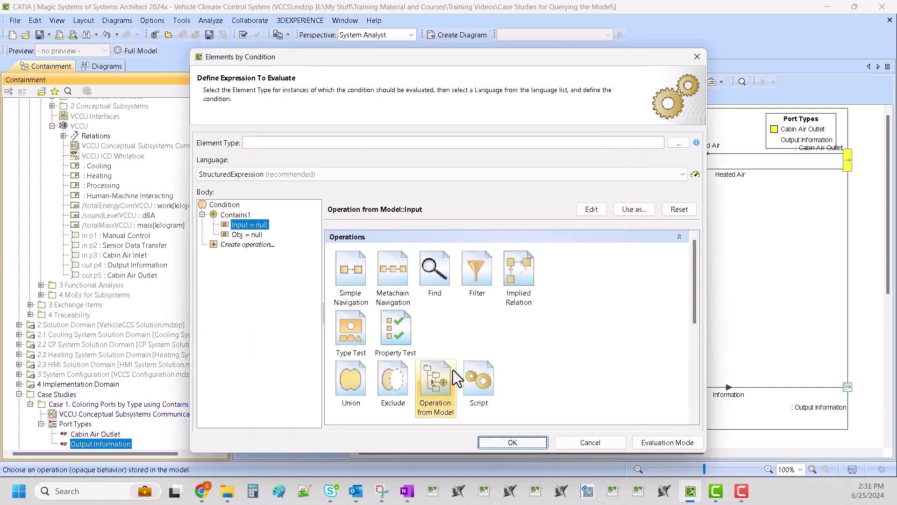
Set the Contains input to a metachain navigation through Property's Type
left_click(406, 267)
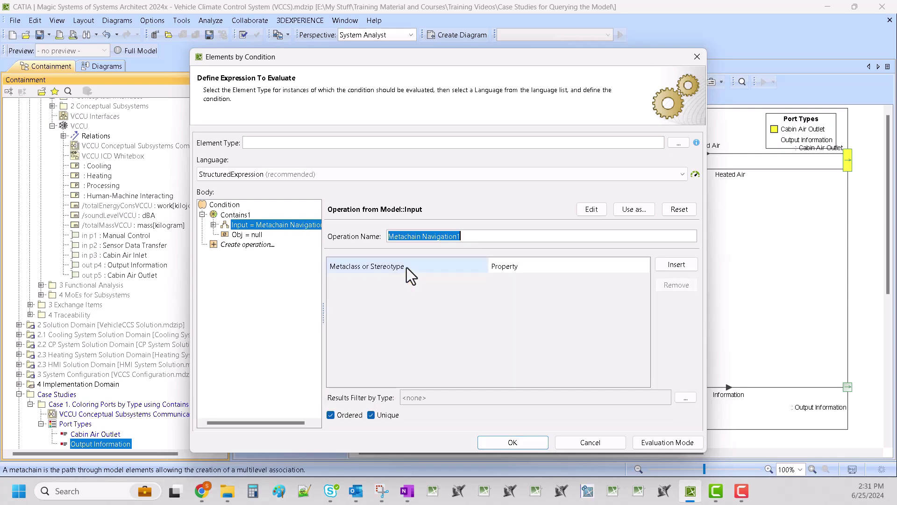
left_click(676, 265)
left_click(445, 283)
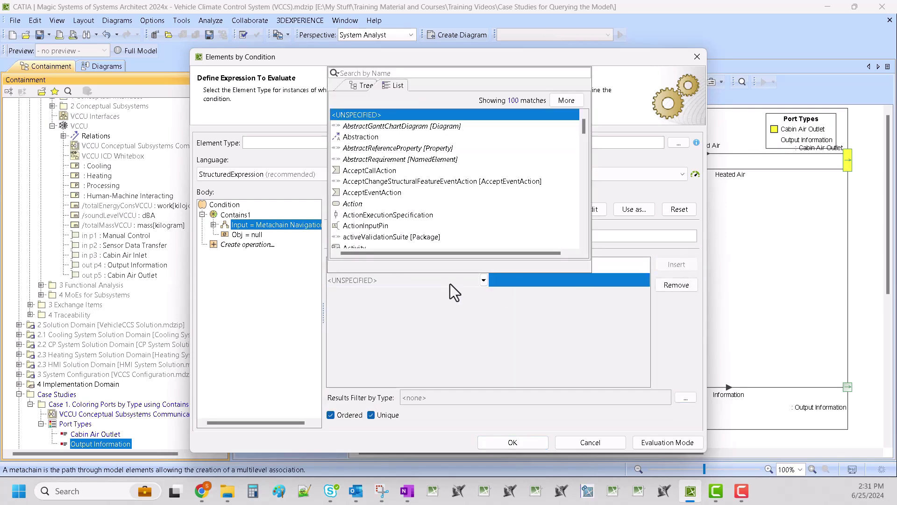
type("property")
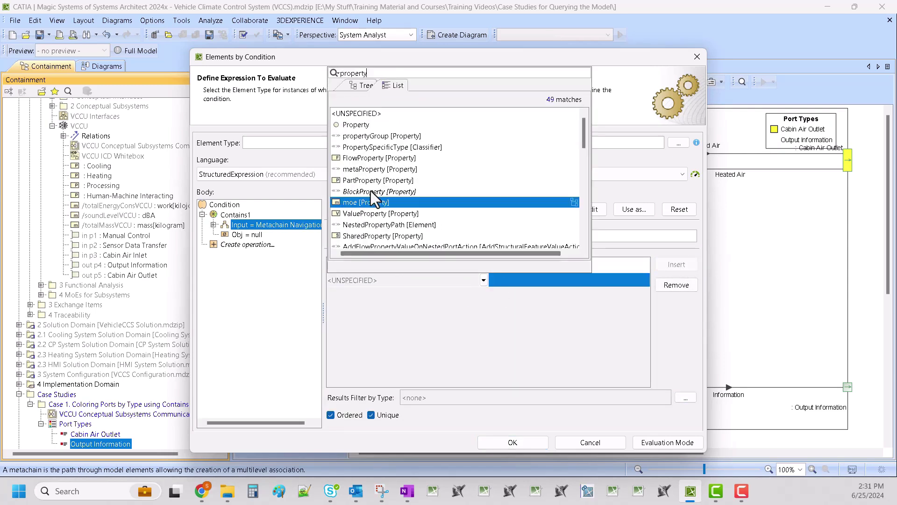
left_click(385, 124)
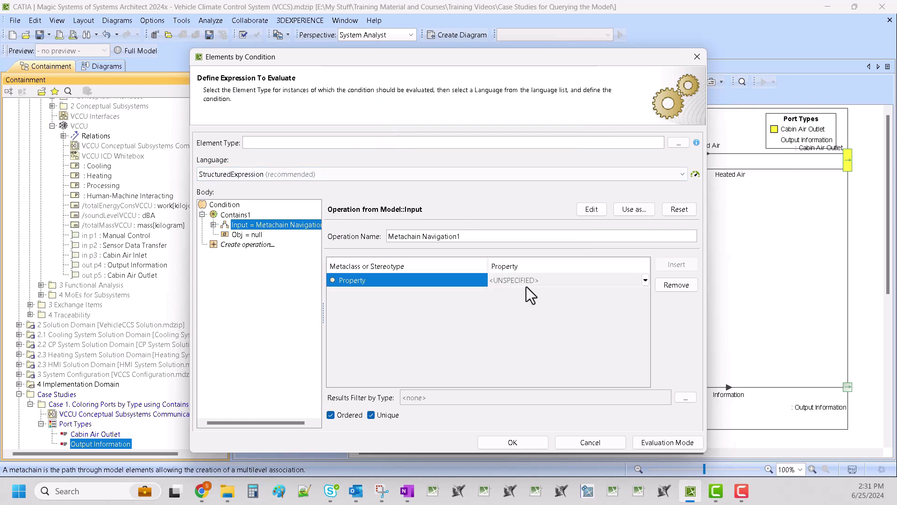
left_click(540, 277)
type("type")
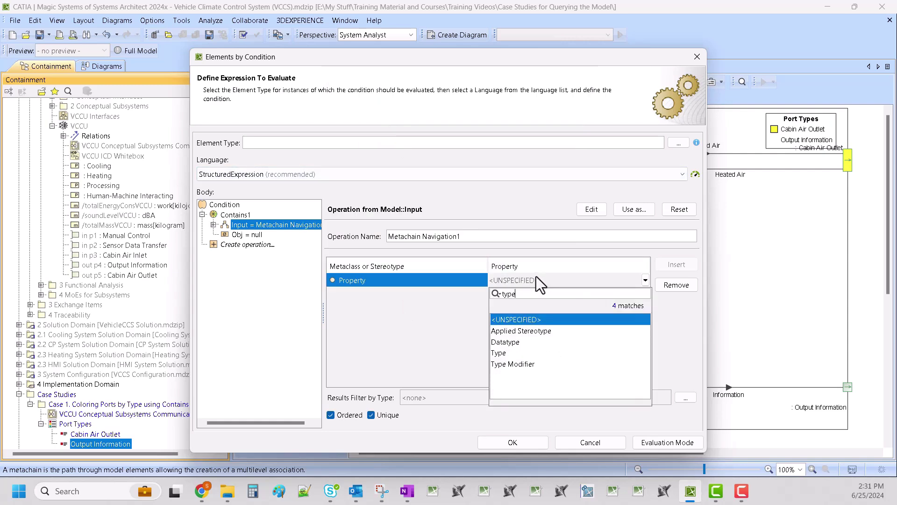
left_click(542, 353)
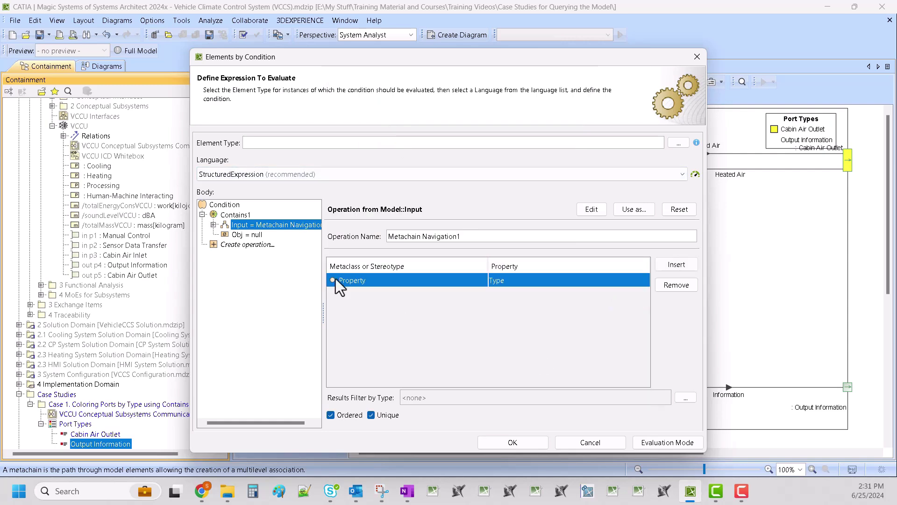
Set the Contains Obj argument to the Output Information element
left_click(240, 235)
scroll(558, 379, "down", 8)
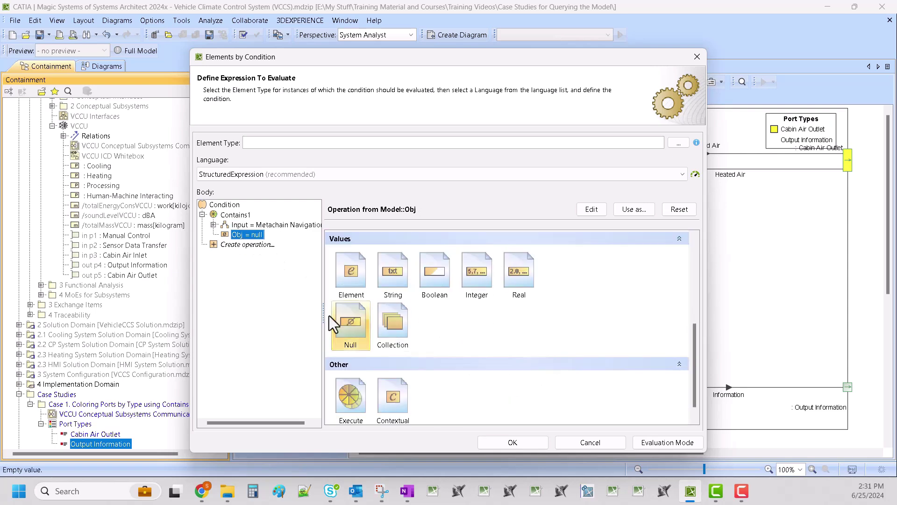
left_click(355, 276)
left_click(685, 266)
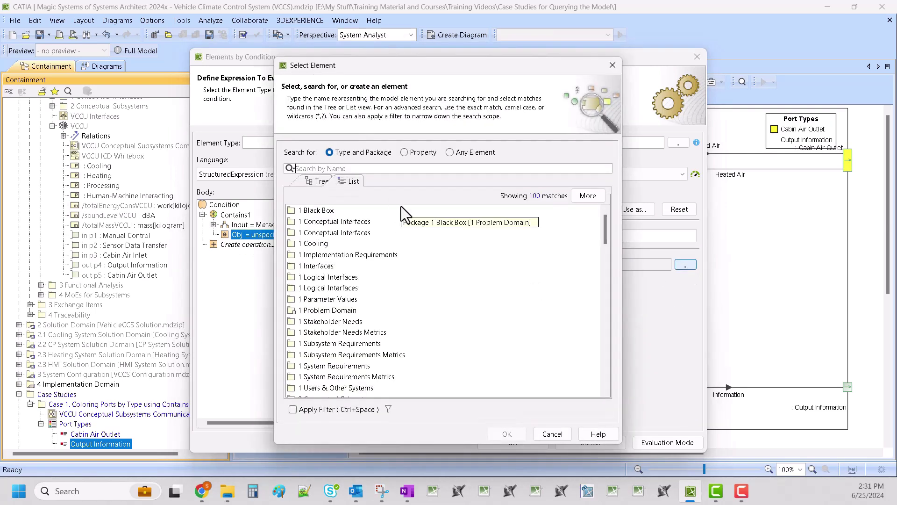
type("output inform")
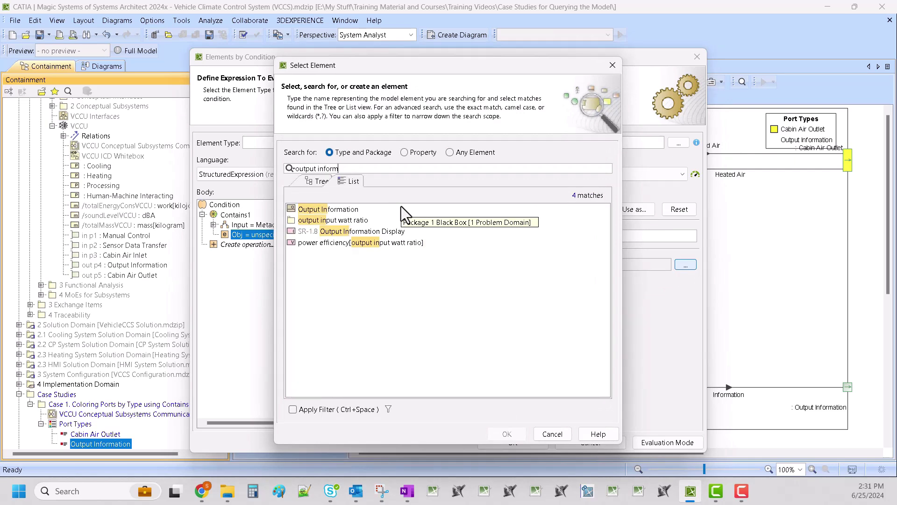
left_click(352, 210)
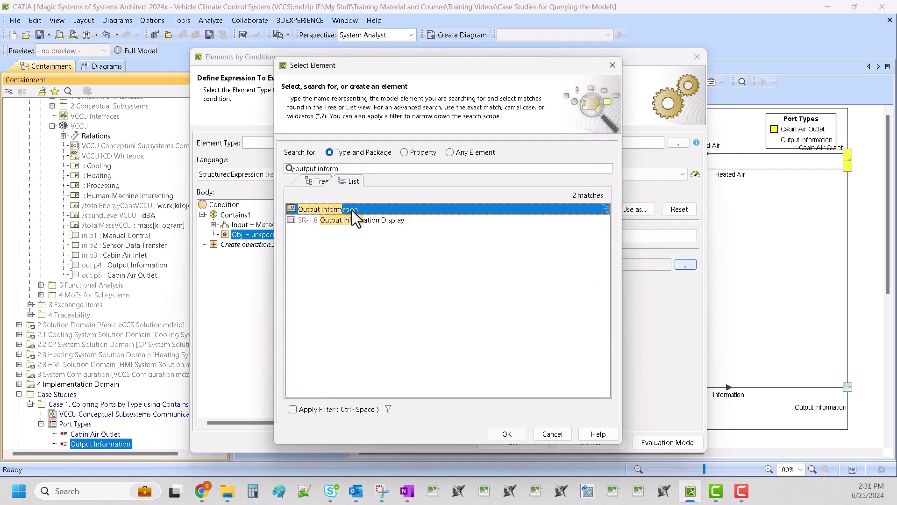
left_click(506, 439)
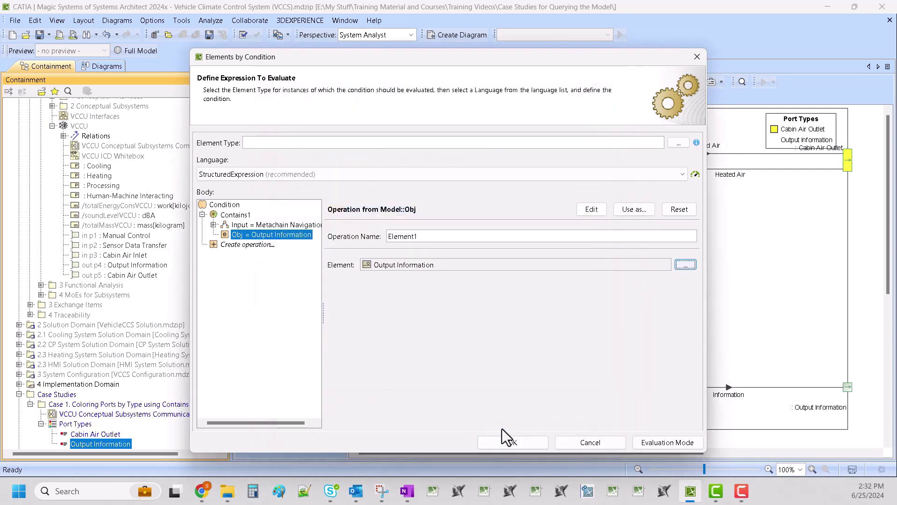
Review the condition's Input metachain and Obj settings
left_click(213, 224)
left_click(213, 224)
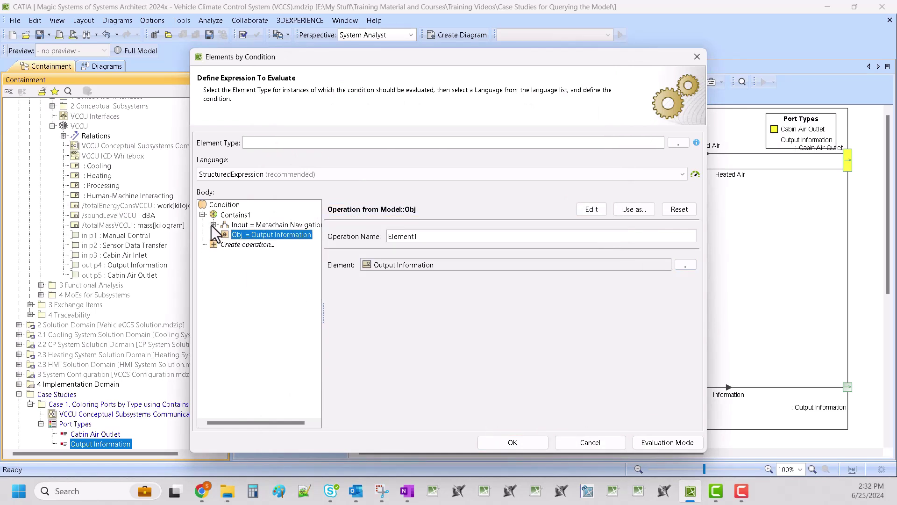
left_click(213, 224)
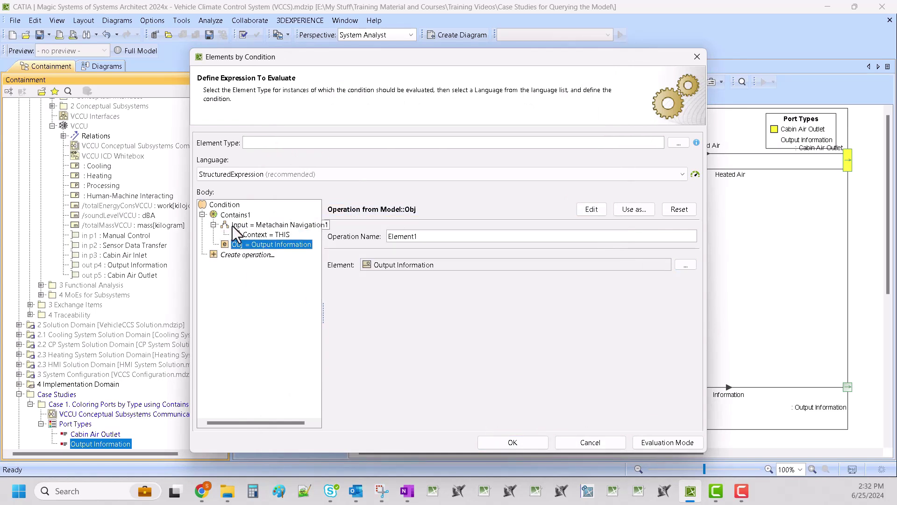
left_click(264, 229)
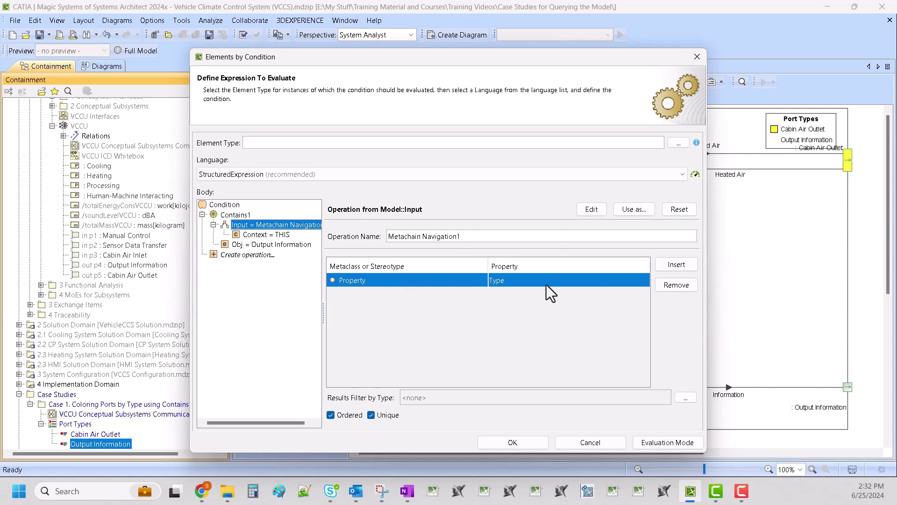
left_click(288, 244)
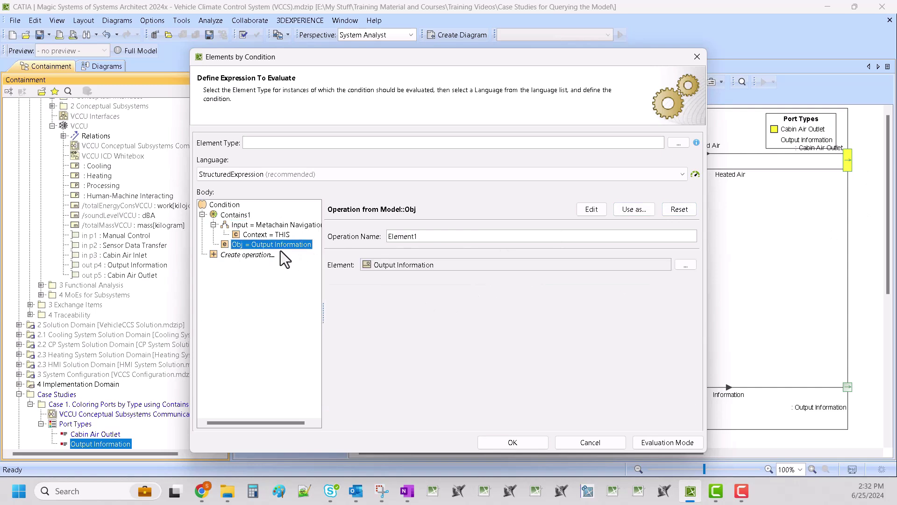
Apply the Contains condition and give the Output Information item a red (255,0,51) fill color
left_click(527, 441)
scroll(598, 279, "up", 5)
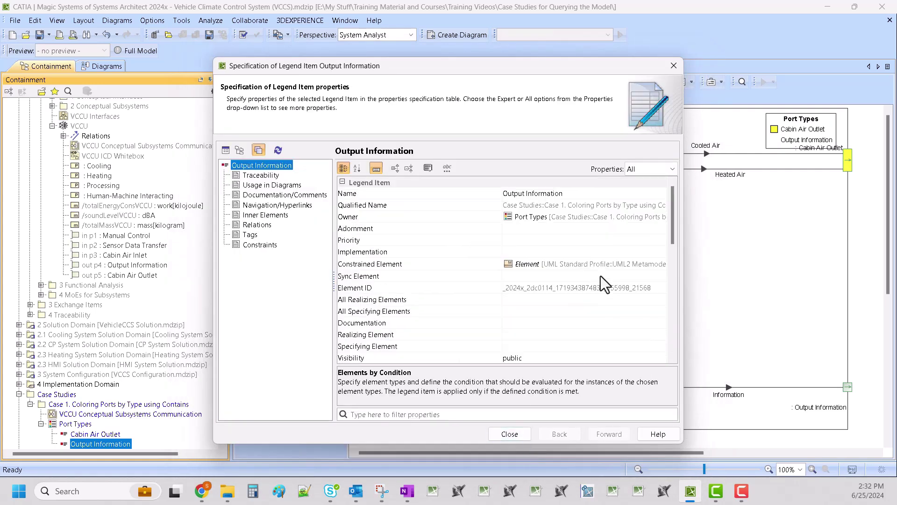
left_click(624, 231)
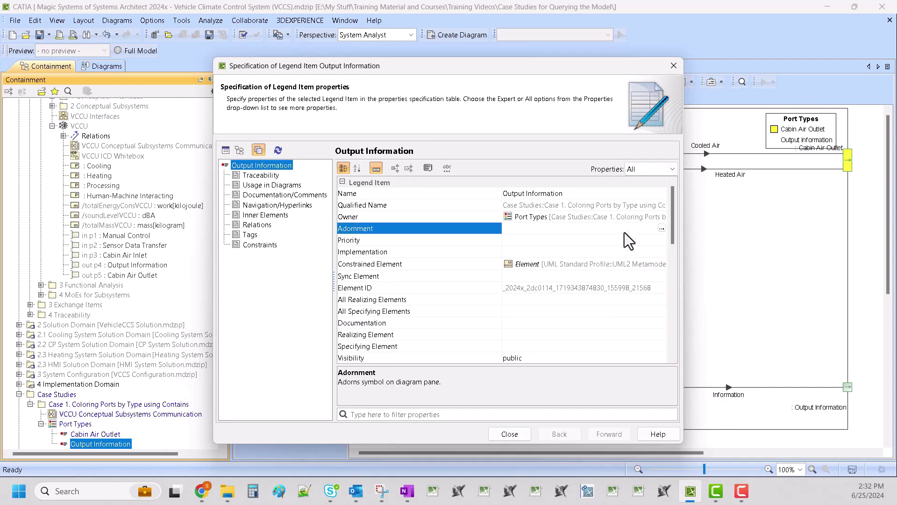
left_click(662, 228)
left_click(540, 209)
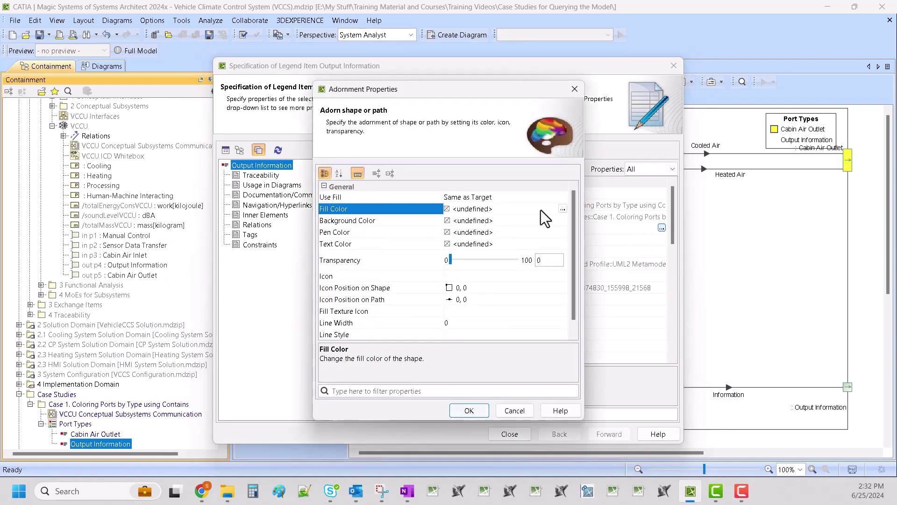
left_click(563, 209)
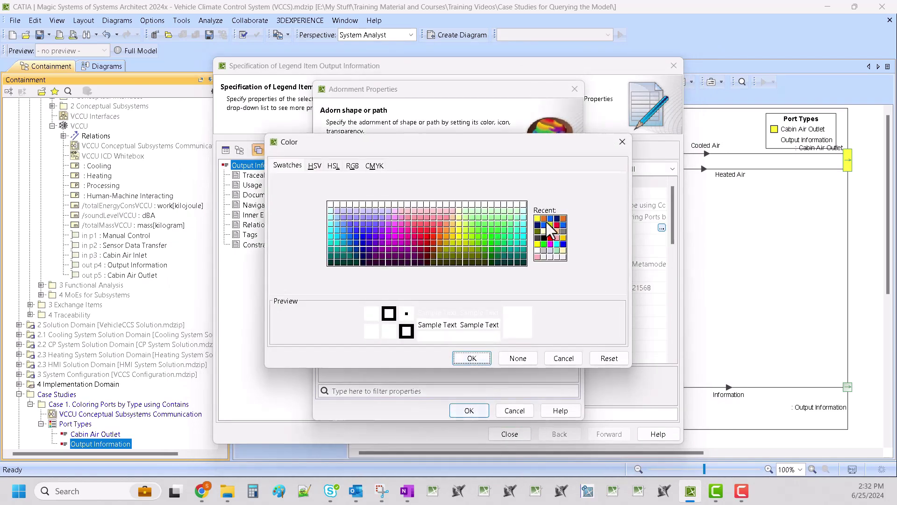
left_click(556, 225)
left_click(485, 358)
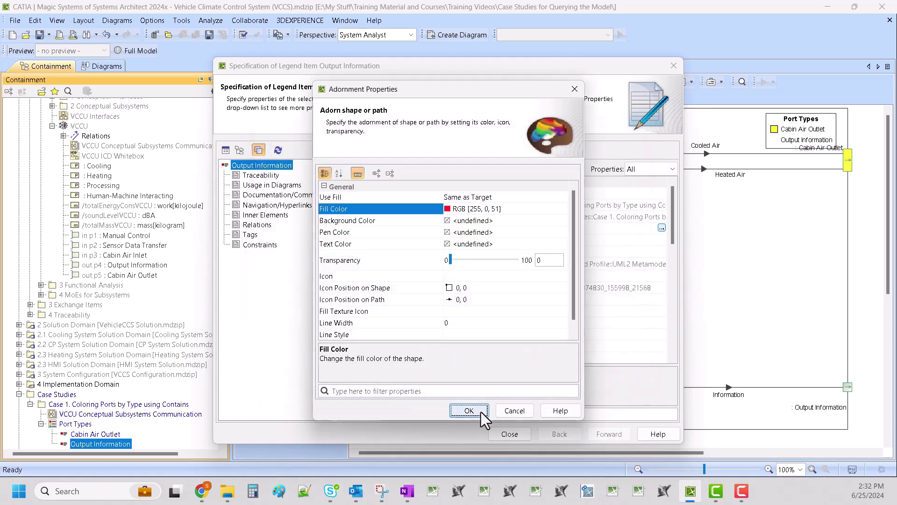
left_click(481, 411)
left_click(514, 434)
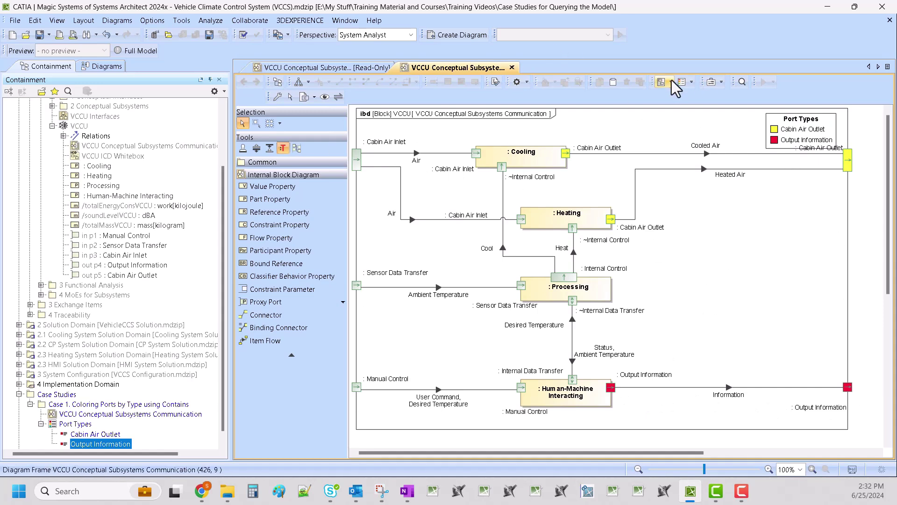
Delete the old Port Types legend from the model tree
scroll(140, 392, "down", 1)
left_click(74, 413)
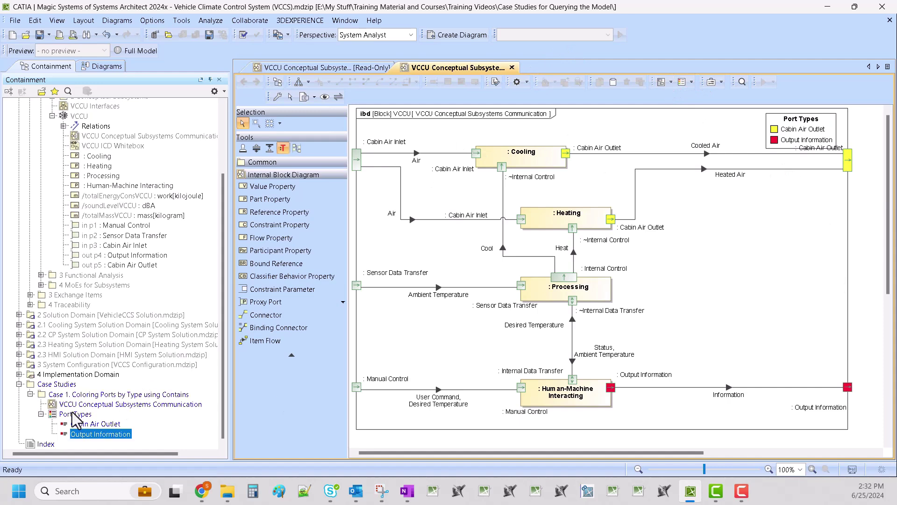
key("Delete")
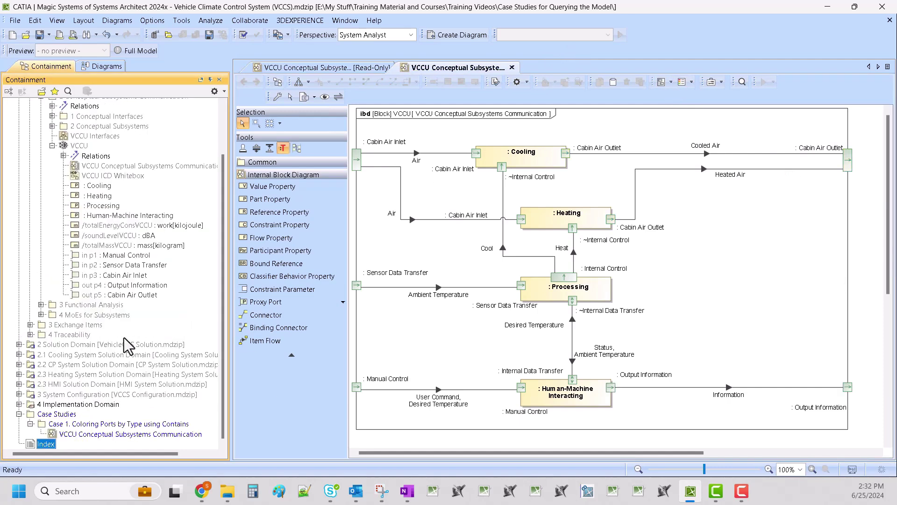
Extract legends for all seven port types, coloring both ports and connectors
left_click(671, 83)
left_click(691, 82)
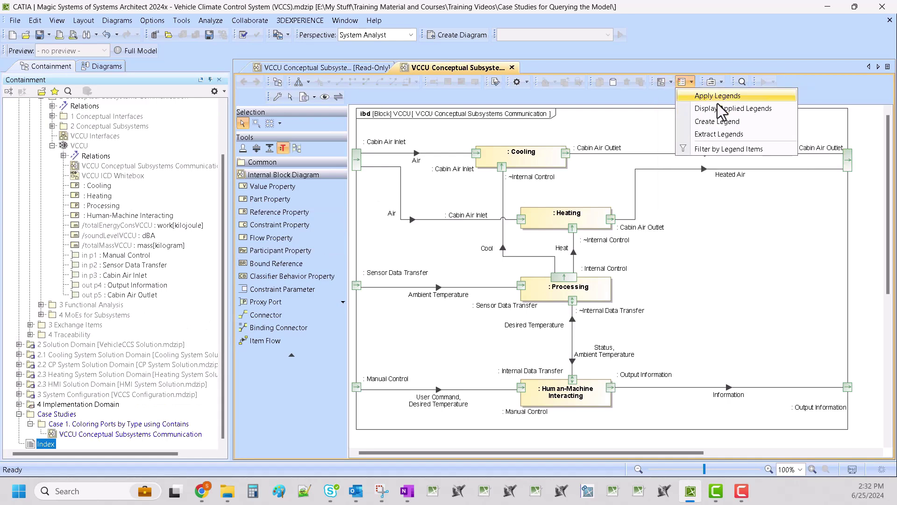
left_click(735, 135)
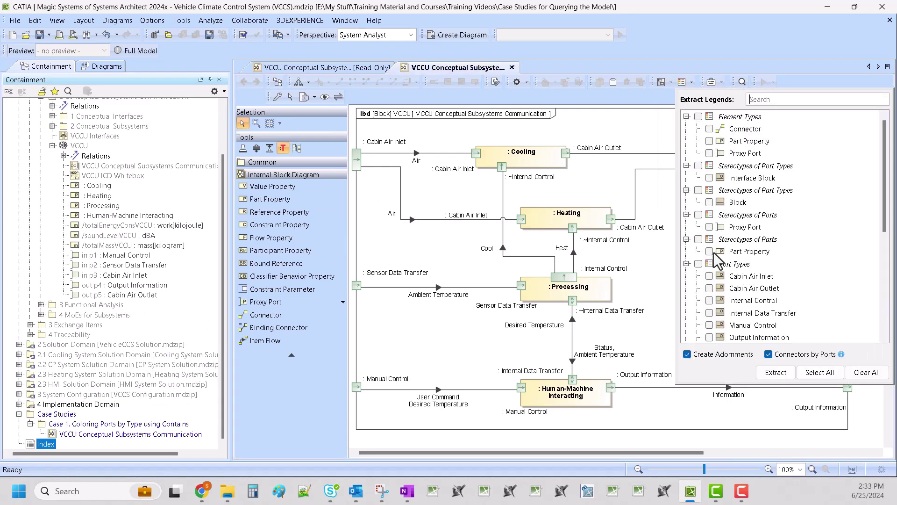
scroll(743, 259, "down", 3)
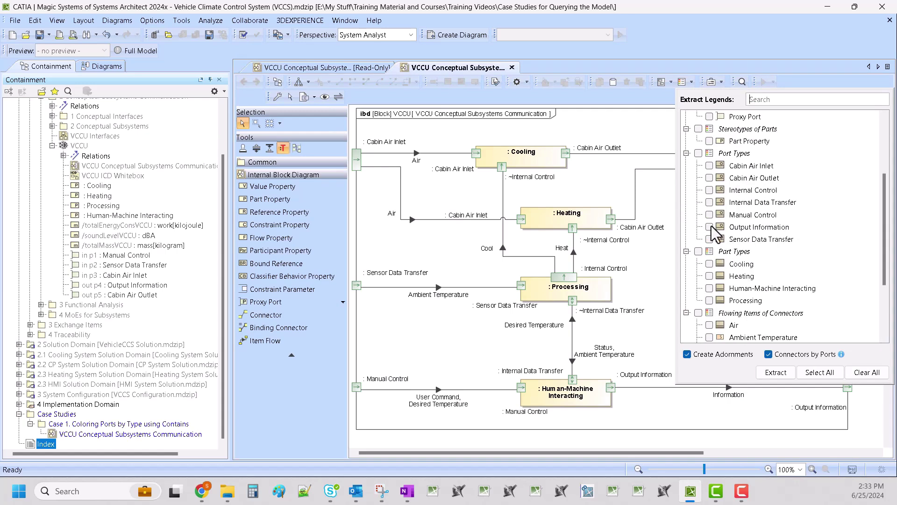
left_click(698, 153)
left_click(775, 373)
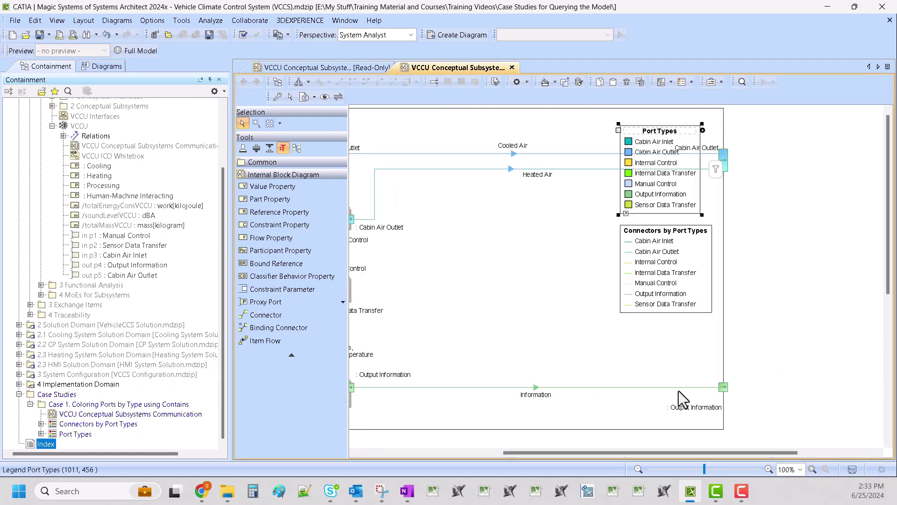
left_click_drag(682, 452, 562, 469)
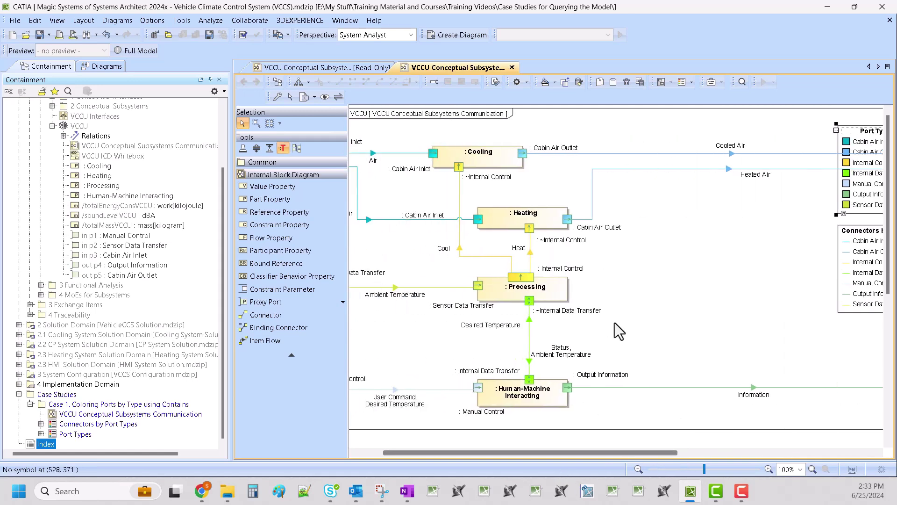
scroll(615, 321, "down", 1)
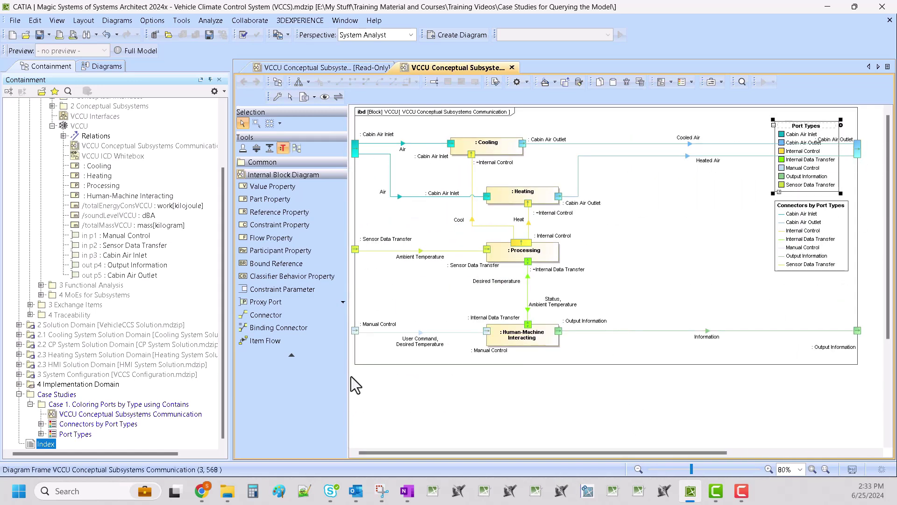
left_click(733, 330)
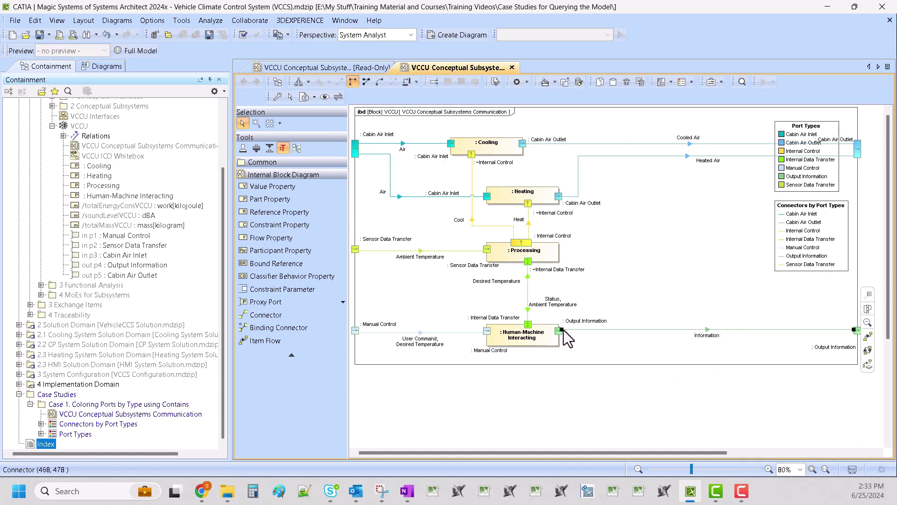
left_click(699, 262)
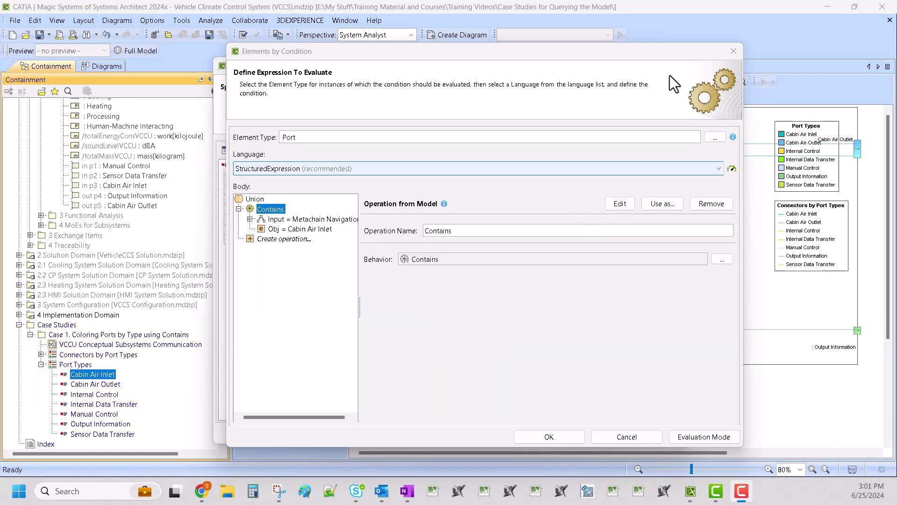
Close the open dialogs and open the Cabin Air Inlet item's Elements by Condition editor
left_click(726, 53)
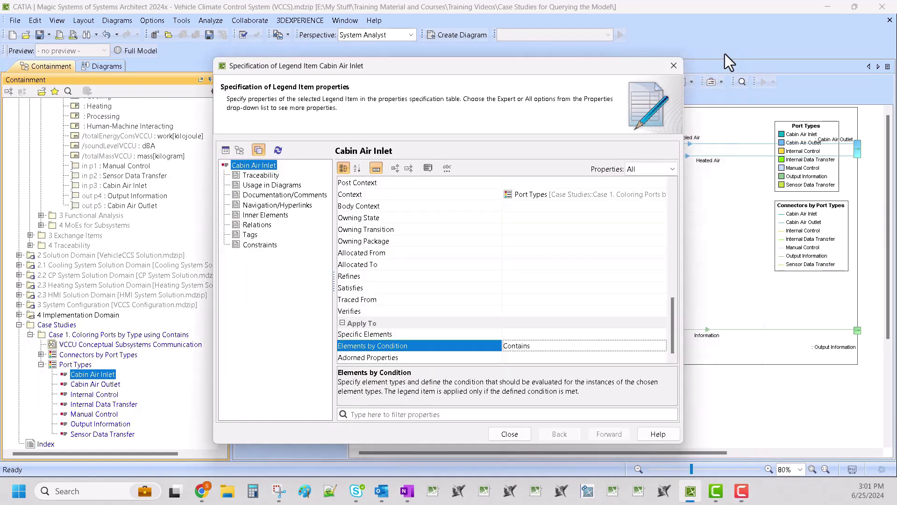
left_click(673, 69)
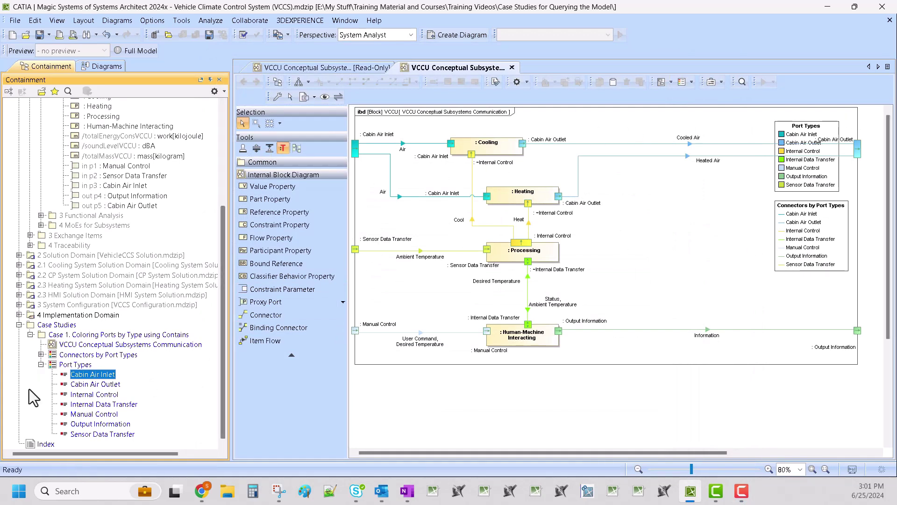
left_click(76, 365)
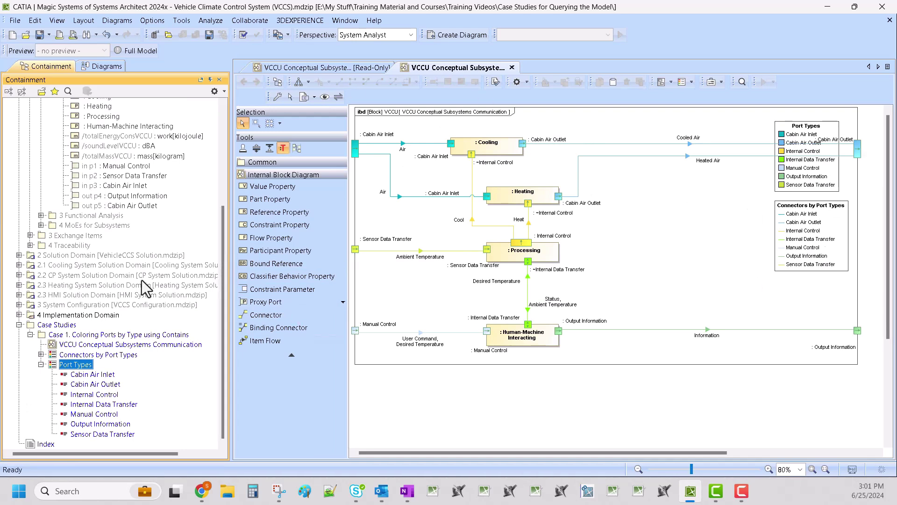
double_click(97, 375)
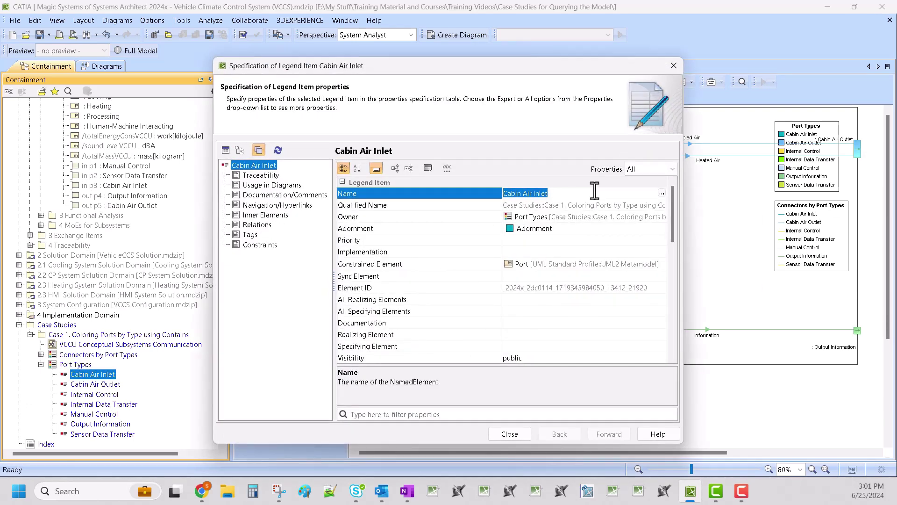
left_click_drag(670, 210, 674, 336)
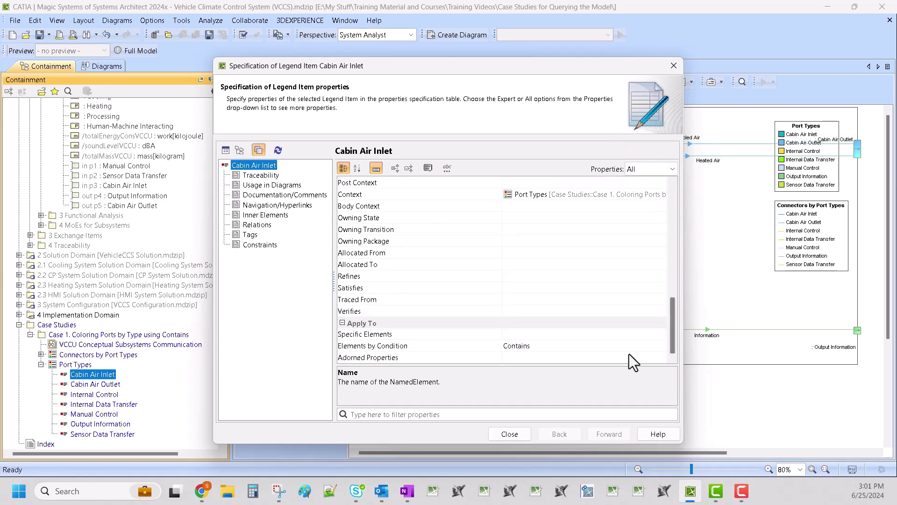
left_click(649, 343)
left_click(662, 339)
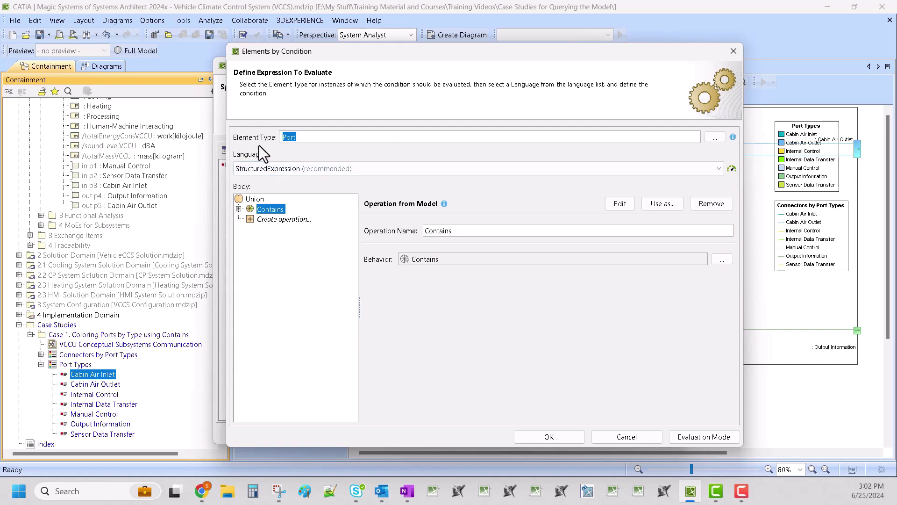
Inspect the Contains Metachain Navigation input and Cabin Air Inlet Obj, then close the editor
left_click(238, 209)
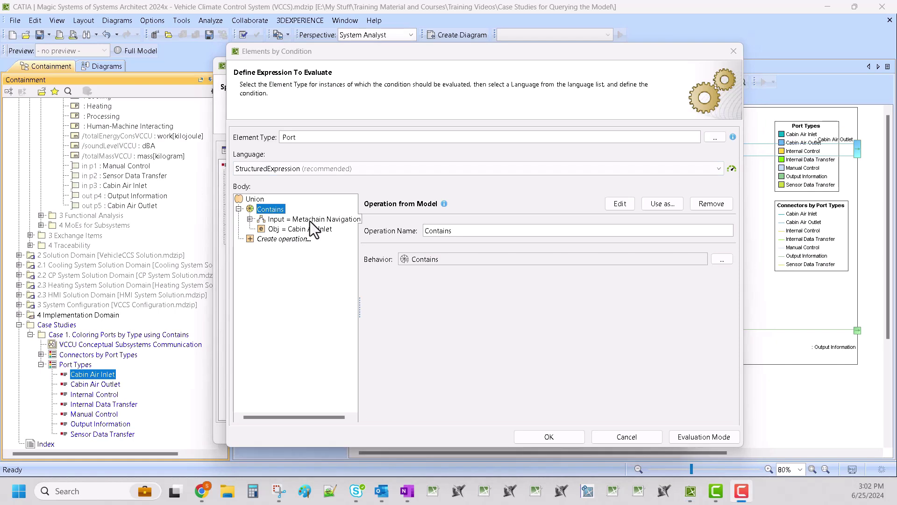
left_click(335, 220)
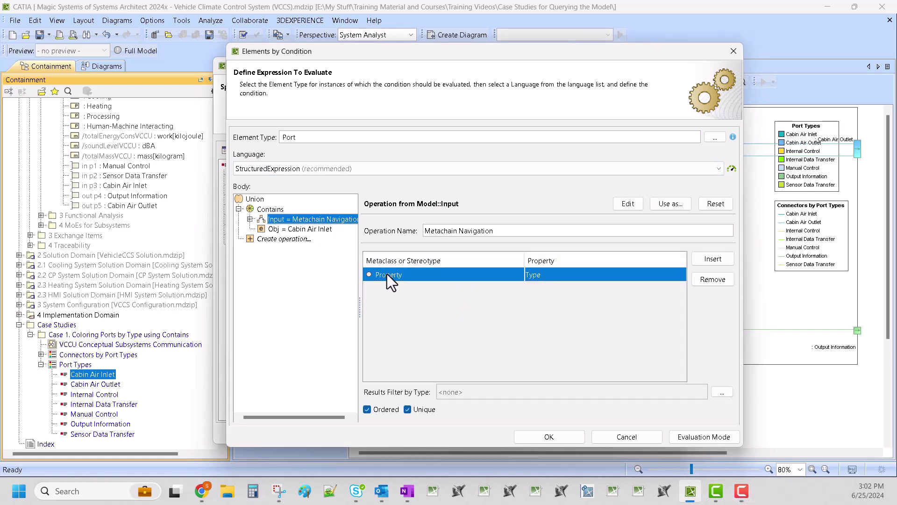
left_click(297, 229)
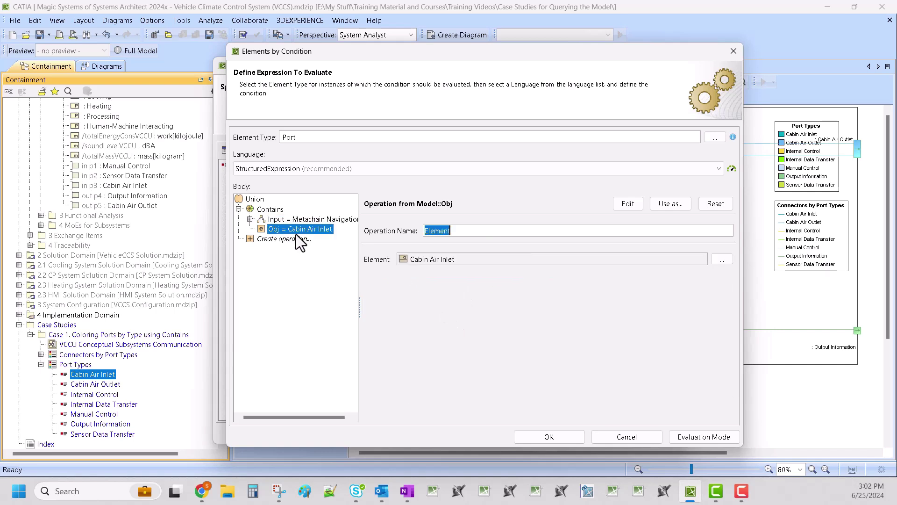
left_click(321, 228)
left_click(736, 50)
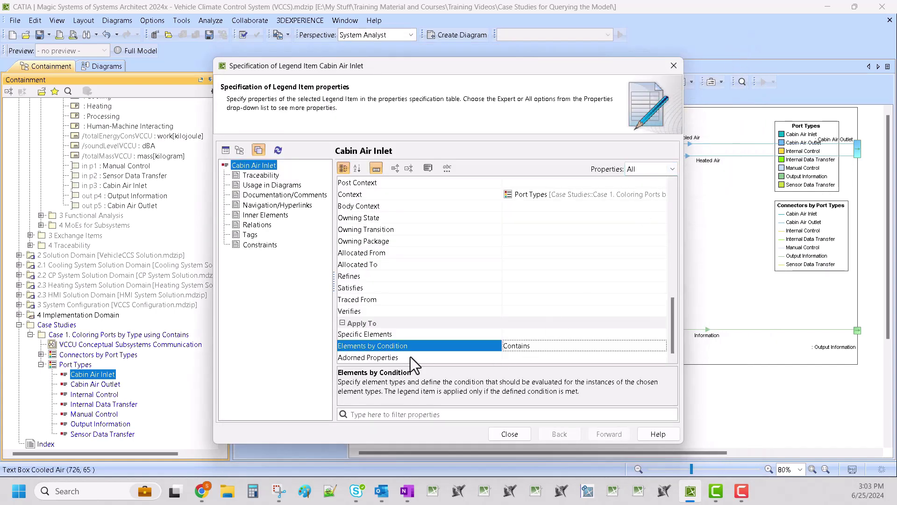